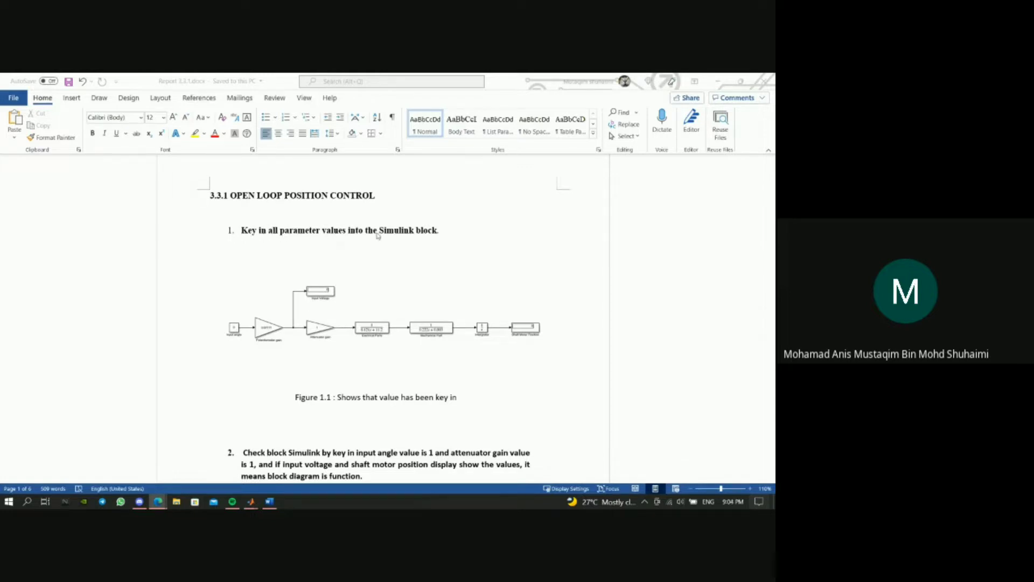
Step: Read tasks 1 and 2 of the open loop position control report, including the block diagrams in Figures 1.1 and 2.1
{"action": "scroll", "coordinate": [460, 252], "scroll_direction": "down", "scroll_amount": 1}
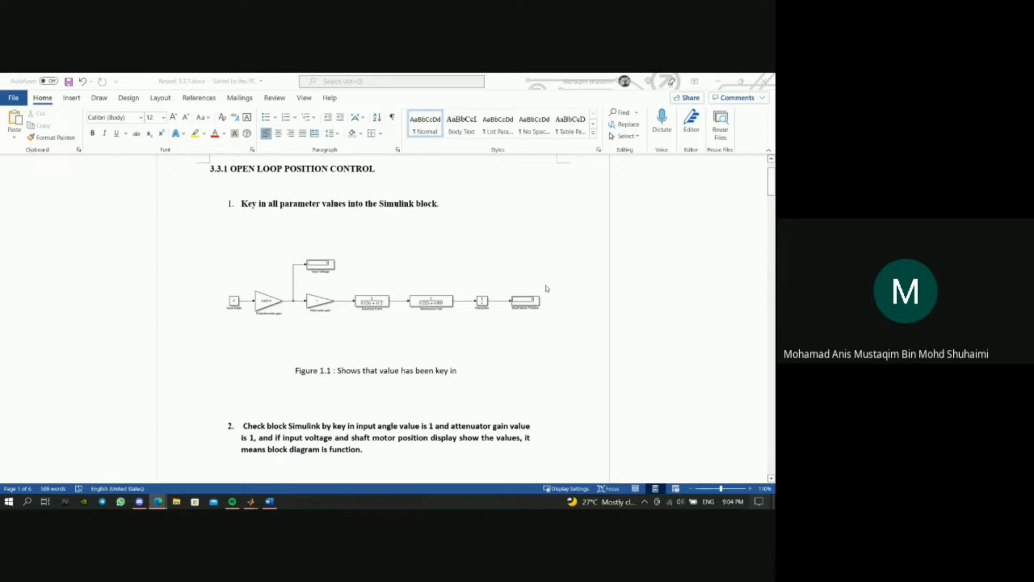
{"action": "scroll", "coordinate": [492, 306], "scroll_direction": "down", "scroll_amount": 3}
{"action": "scroll", "coordinate": [489, 315], "scroll_direction": "down", "scroll_amount": 3}
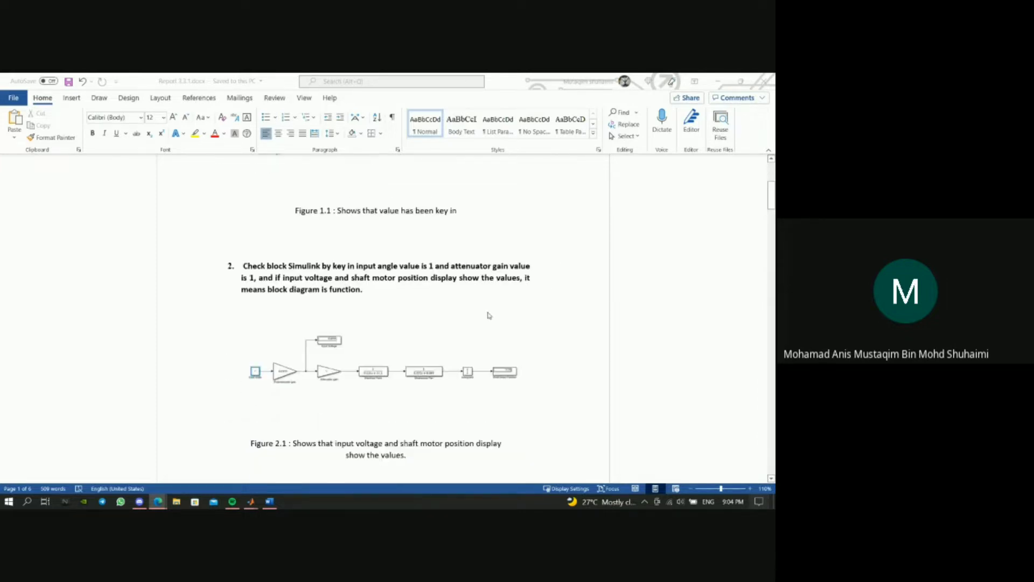
{"action": "scroll", "coordinate": [484, 303], "scroll_direction": "down", "scroll_amount": 1}
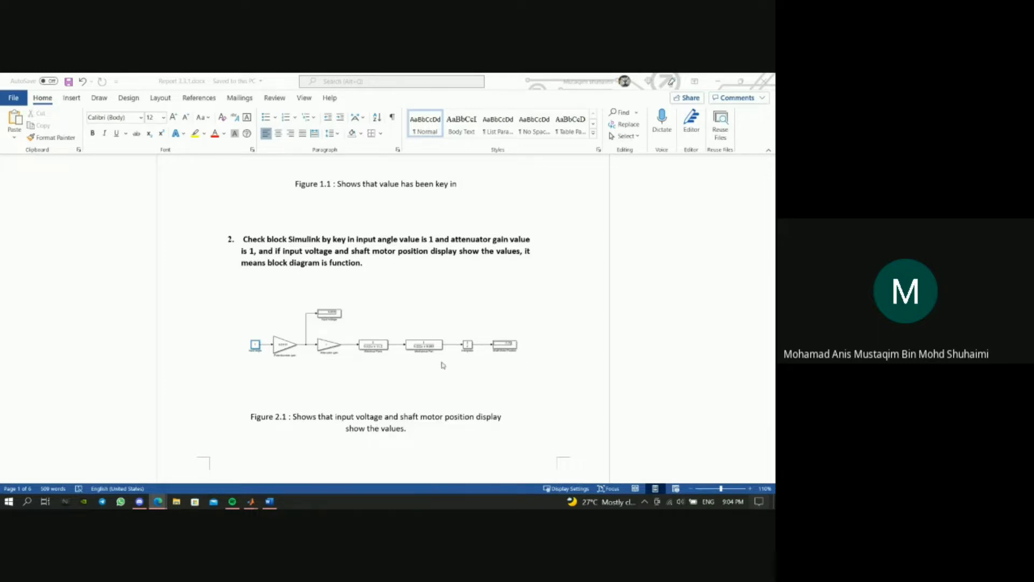
{"action": "scroll", "coordinate": [499, 322], "scroll_direction": "down", "scroll_amount": 8}
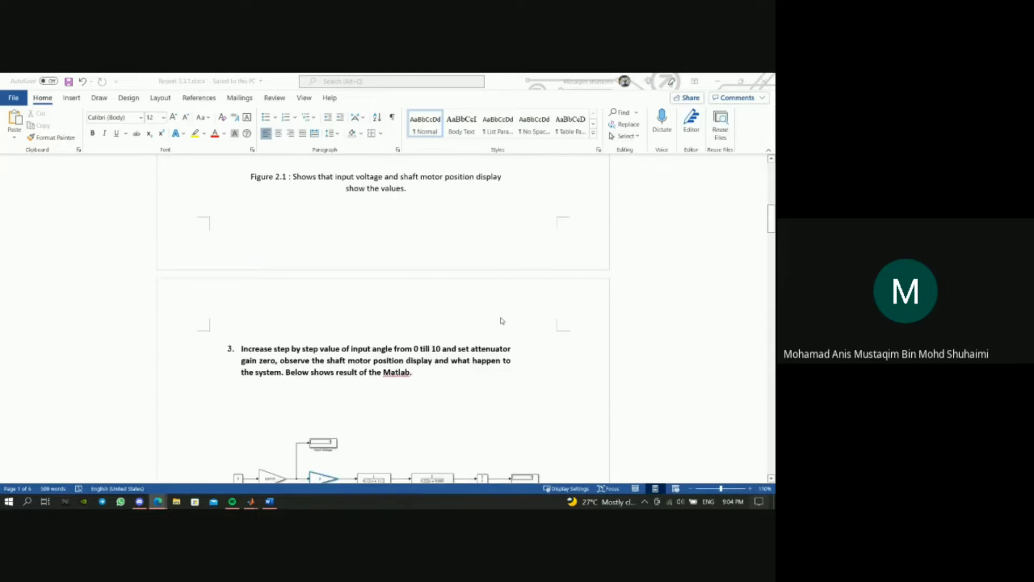
Step: Examine task 3 on increasing the input angle at zero attenuator gain, with Figures 3.1 and 3.11 and Table 3.1
{"action": "scroll", "coordinate": [500, 321], "scroll_direction": "down", "scroll_amount": 3}
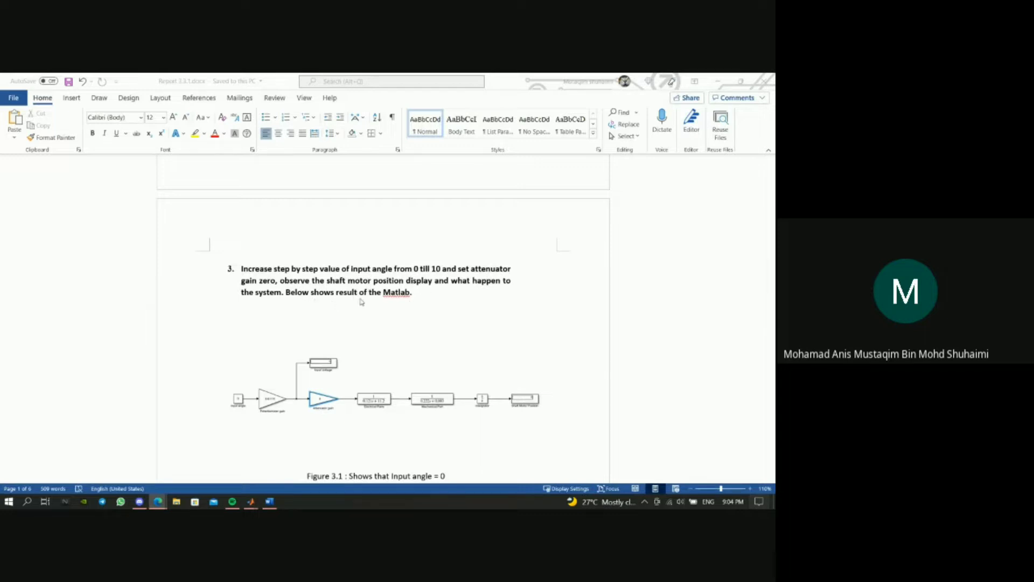
{"action": "scroll", "coordinate": [364, 302], "scroll_direction": "down", "scroll_amount": 3}
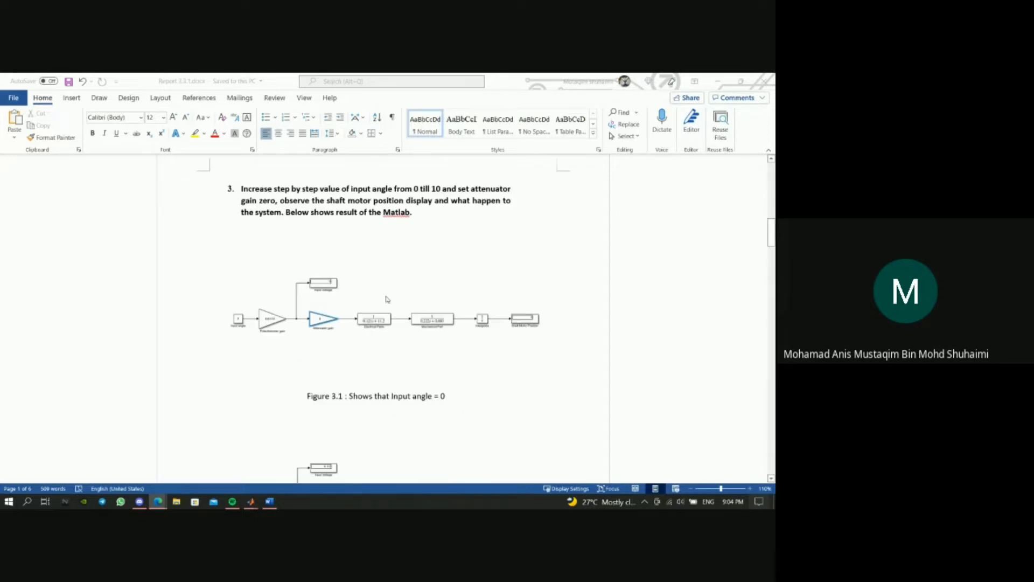
{"action": "scroll", "coordinate": [385, 300], "scroll_direction": "down", "scroll_amount": 2}
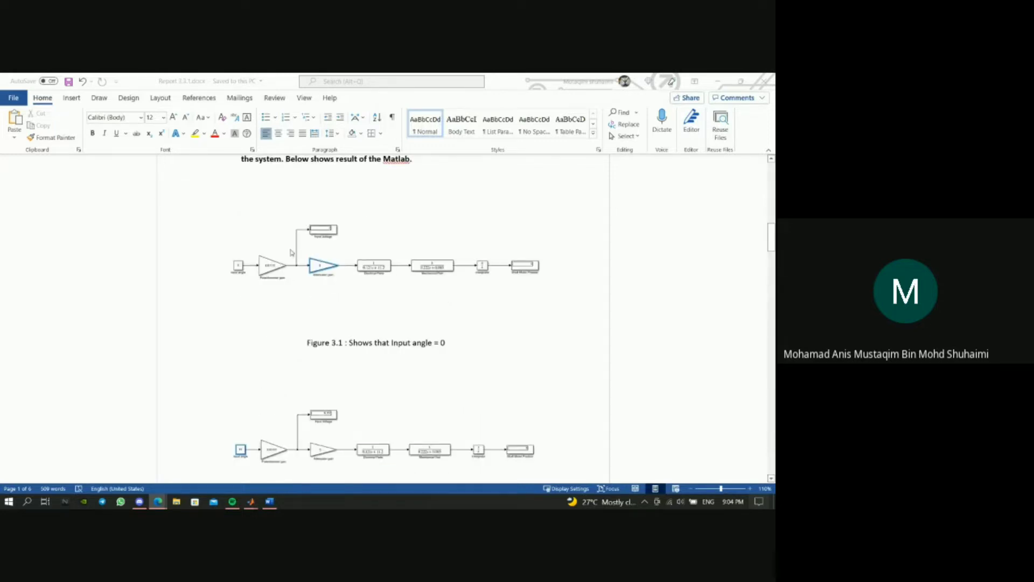
{"action": "scroll", "coordinate": [362, 342], "scroll_direction": "down", "scroll_amount": 3}
{"action": "scroll", "coordinate": [364, 341], "scroll_direction": "up", "scroll_amount": 2}
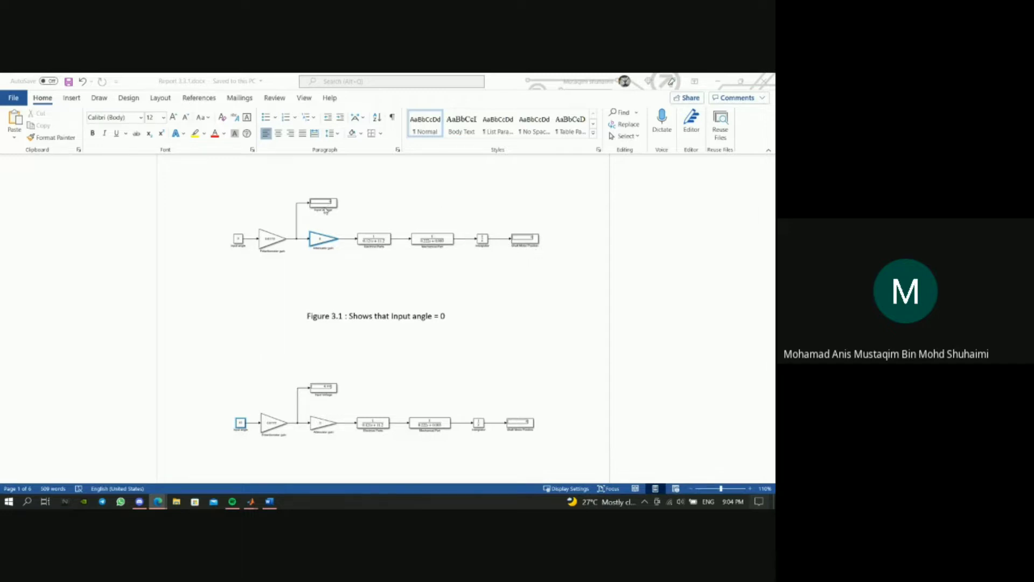
{"action": "scroll", "coordinate": [337, 293], "scroll_direction": "down", "scroll_amount": 3}
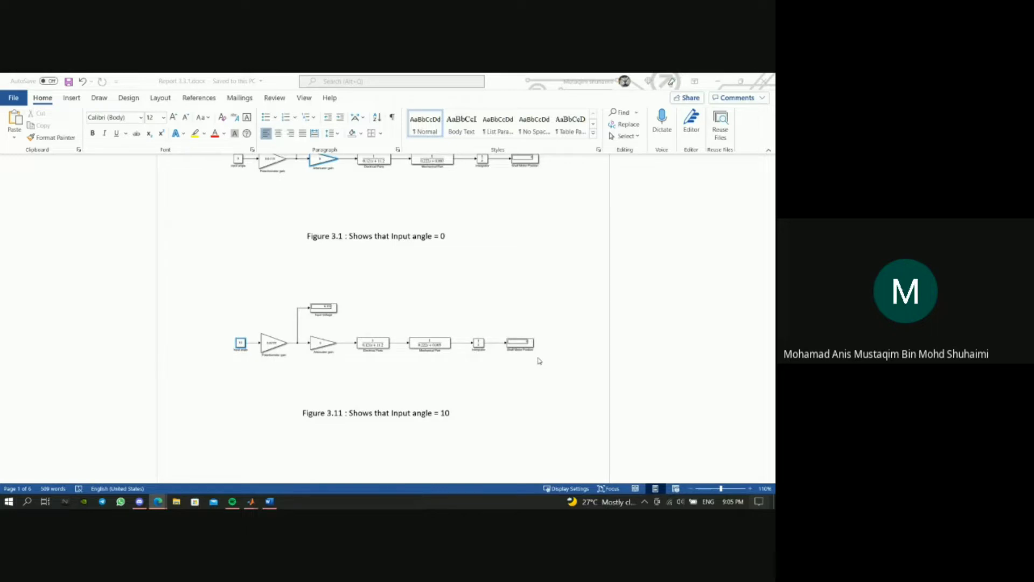
{"action": "scroll", "coordinate": [380, 316], "scroll_direction": "down", "scroll_amount": 3}
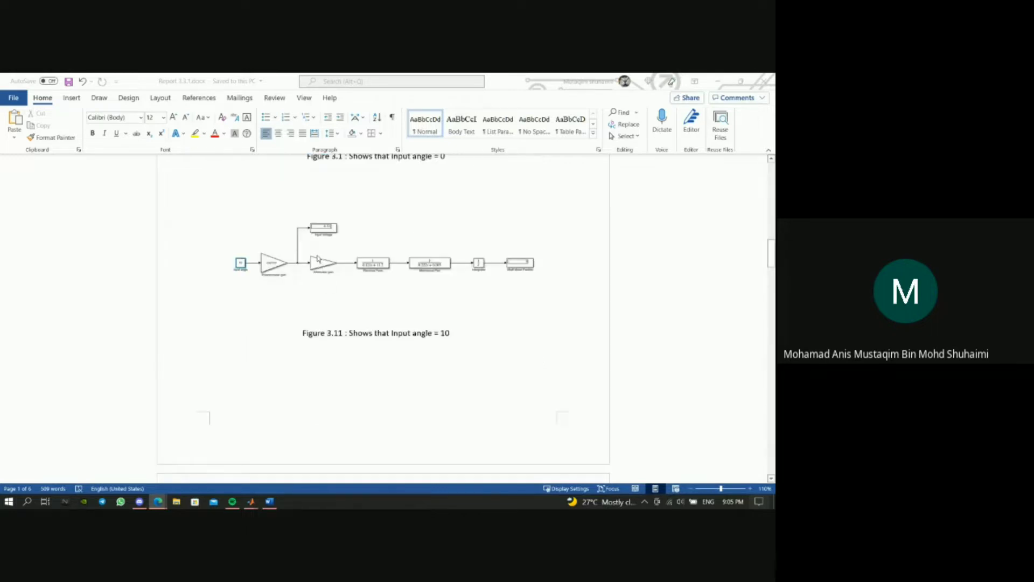
{"action": "scroll", "coordinate": [343, 267], "scroll_direction": "down", "scroll_amount": 10}
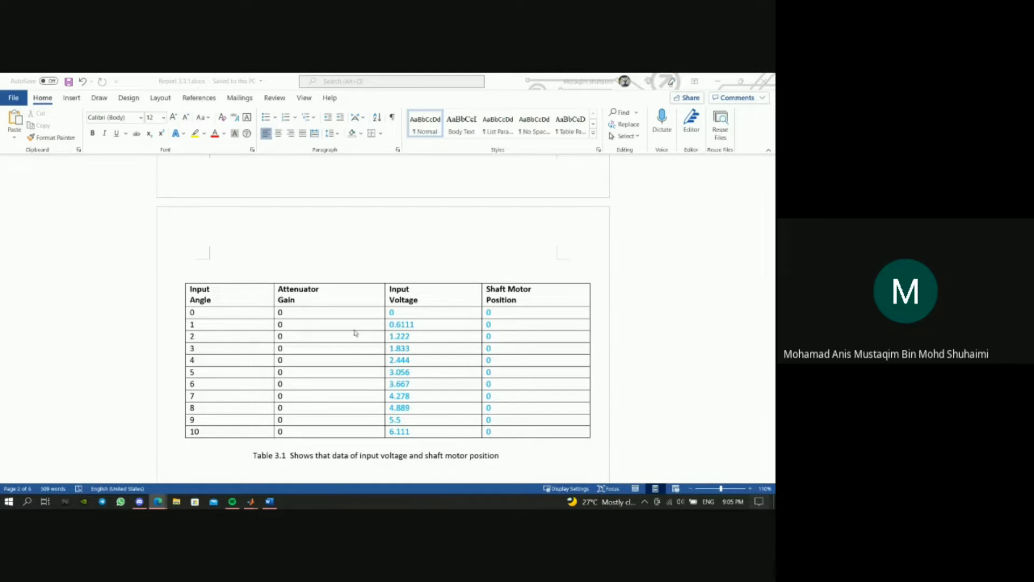
{"action": "scroll", "coordinate": [320, 336], "scroll_direction": "down", "scroll_amount": 3}
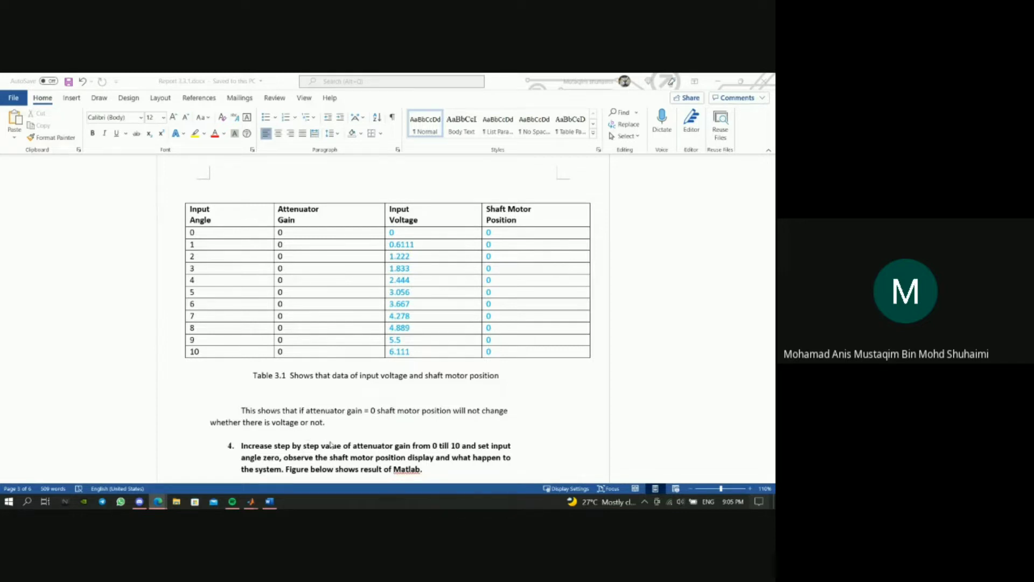
Step: Examine task 4 on increasing the attenuator gain with Table 4.1, and continue to task 5's open loop response data in Table 3.2
{"action": "scroll", "coordinate": [353, 433], "scroll_direction": "down", "scroll_amount": 3}
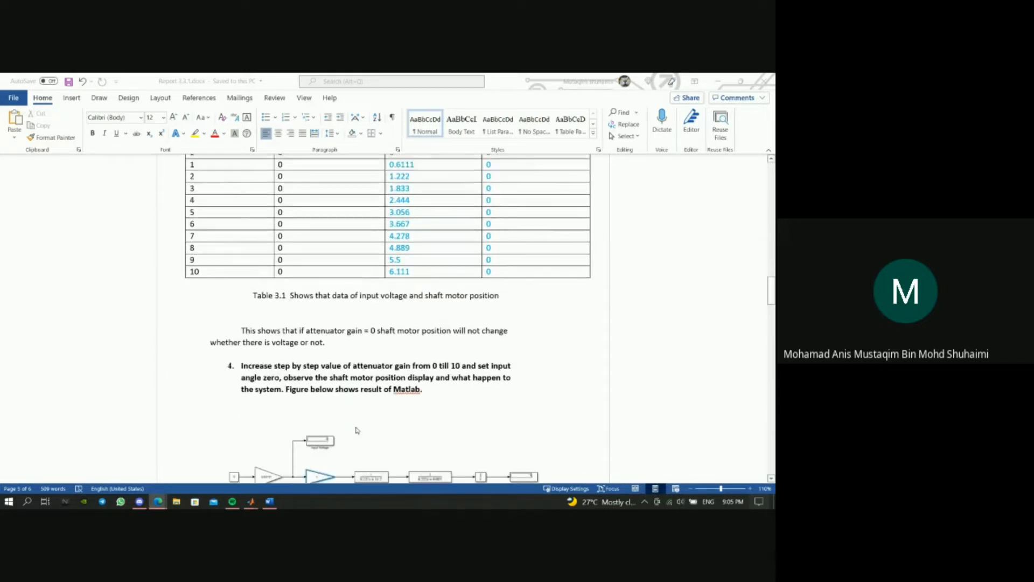
{"action": "scroll", "coordinate": [356, 430], "scroll_direction": "down", "scroll_amount": 3}
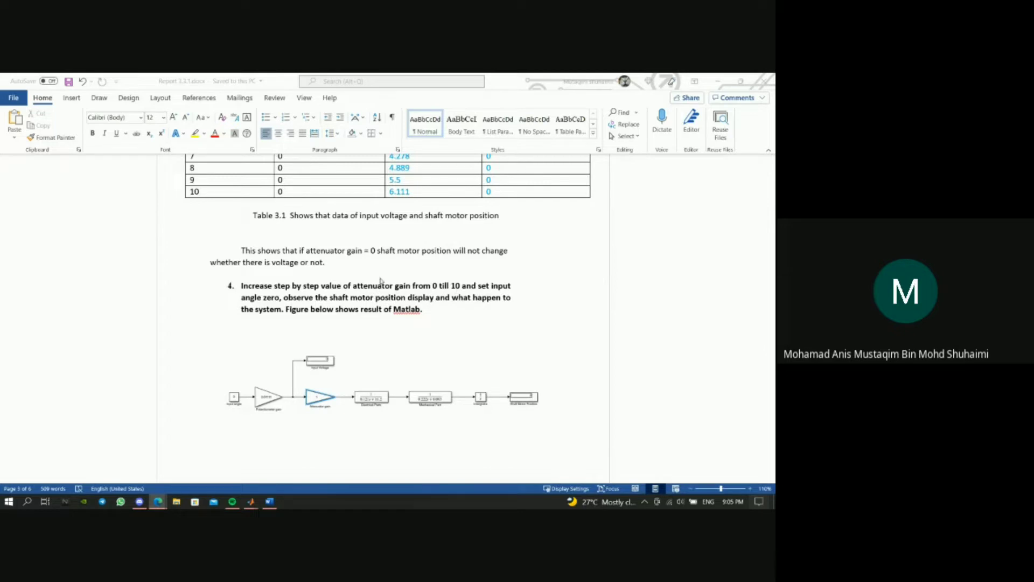
{"action": "scroll", "coordinate": [424, 380], "scroll_direction": "down", "scroll_amount": 15}
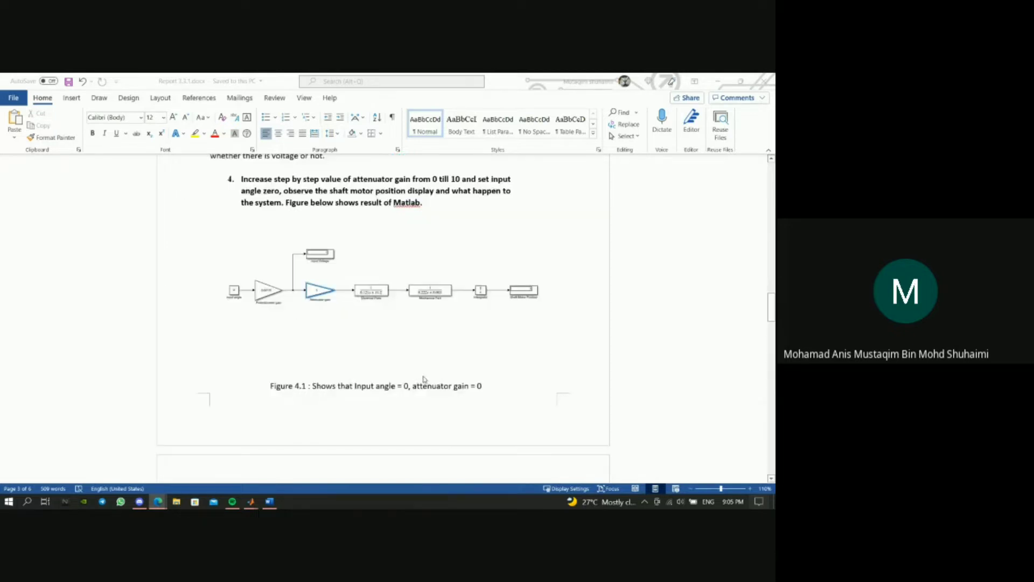
{"action": "scroll", "coordinate": [425, 376], "scroll_direction": "down", "scroll_amount": 3}
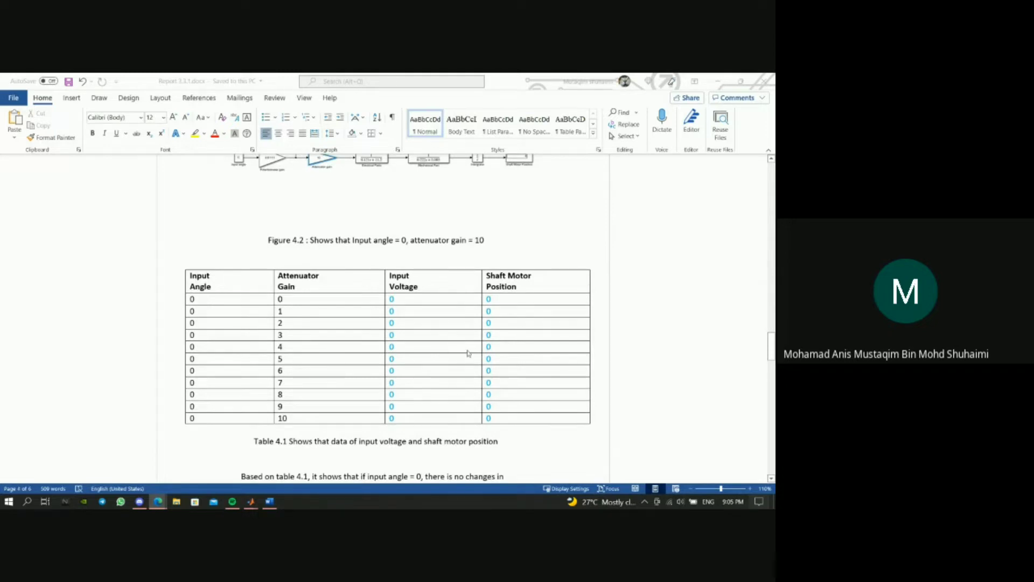
{"action": "scroll", "coordinate": [468, 353], "scroll_direction": "down", "scroll_amount": 1}
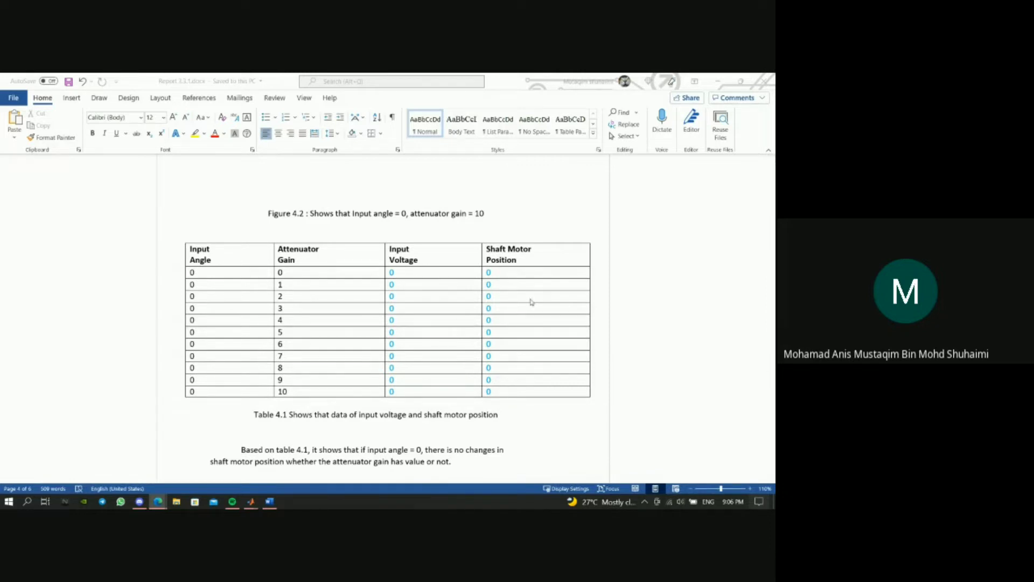
{"action": "scroll", "coordinate": [507, 323], "scroll_direction": "down", "scroll_amount": 2}
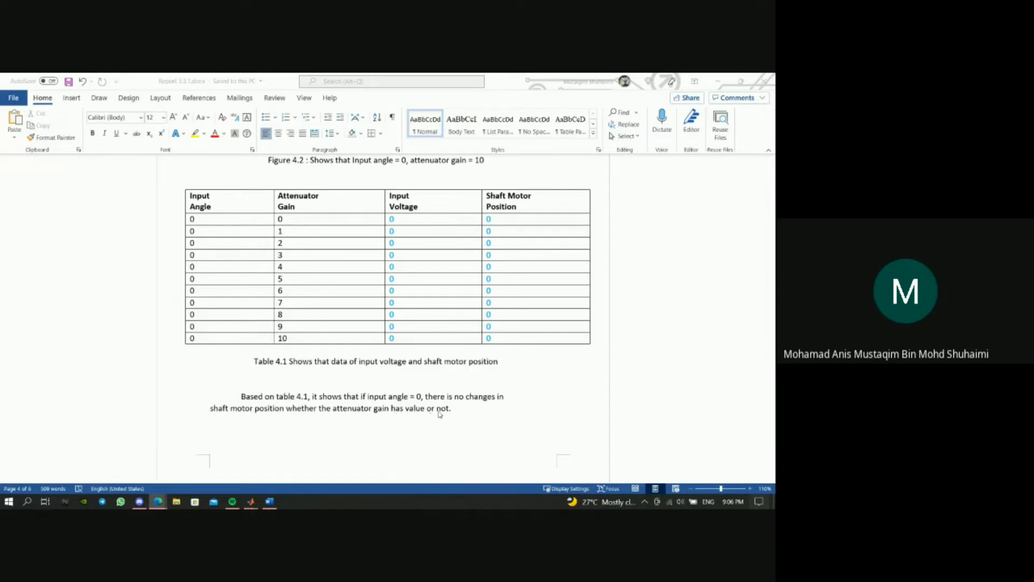
{"action": "scroll", "coordinate": [444, 412], "scroll_direction": "down", "scroll_amount": 3}
{"action": "scroll", "coordinate": [445, 412], "scroll_direction": "down", "scroll_amount": 2}
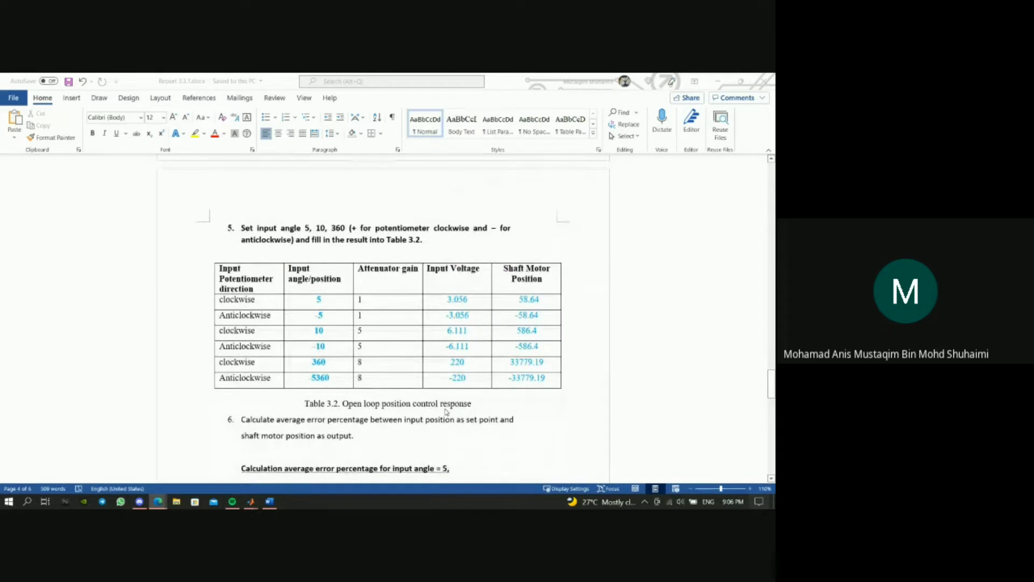
{"action": "scroll", "coordinate": [446, 413], "scroll_direction": "down", "scroll_amount": 1}
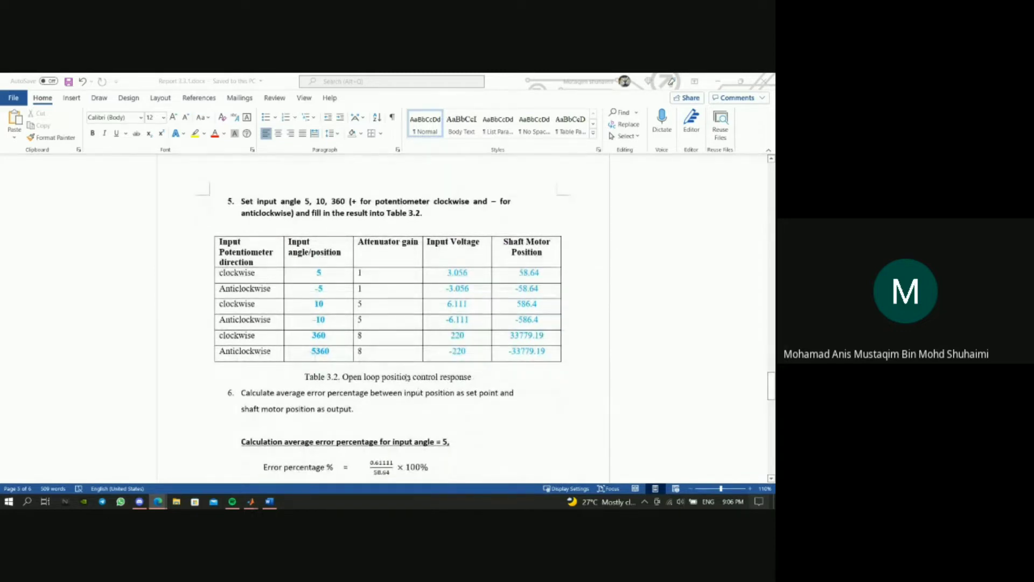
Step: Switch to the Experiment8_16_December model in Simulink, dismiss the presenting notification and run the simulation with input angle 5
{"action": "mouse_move", "coordinate": [251, 501]}
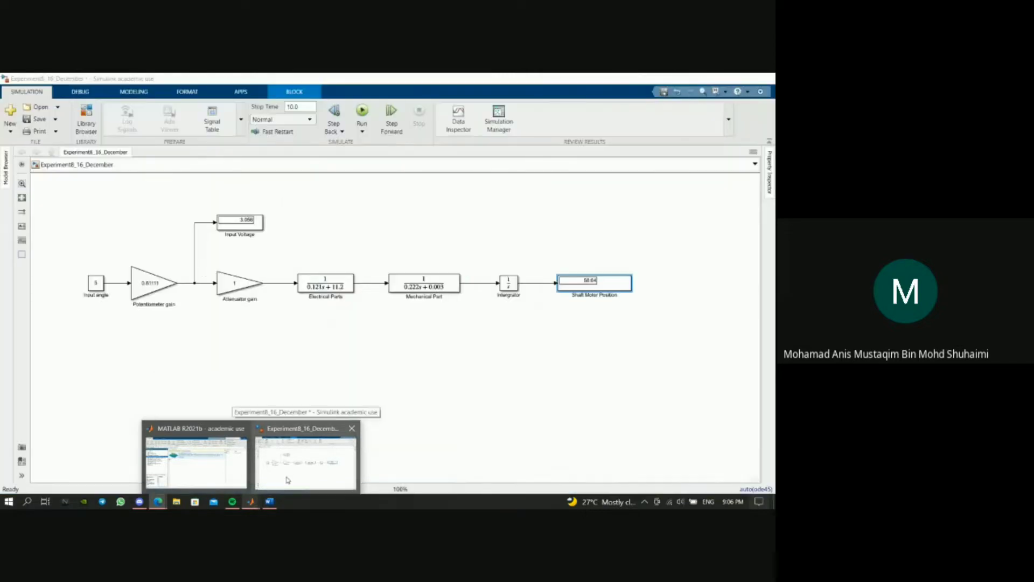
{"action": "left_click", "coordinate": [288, 481]}
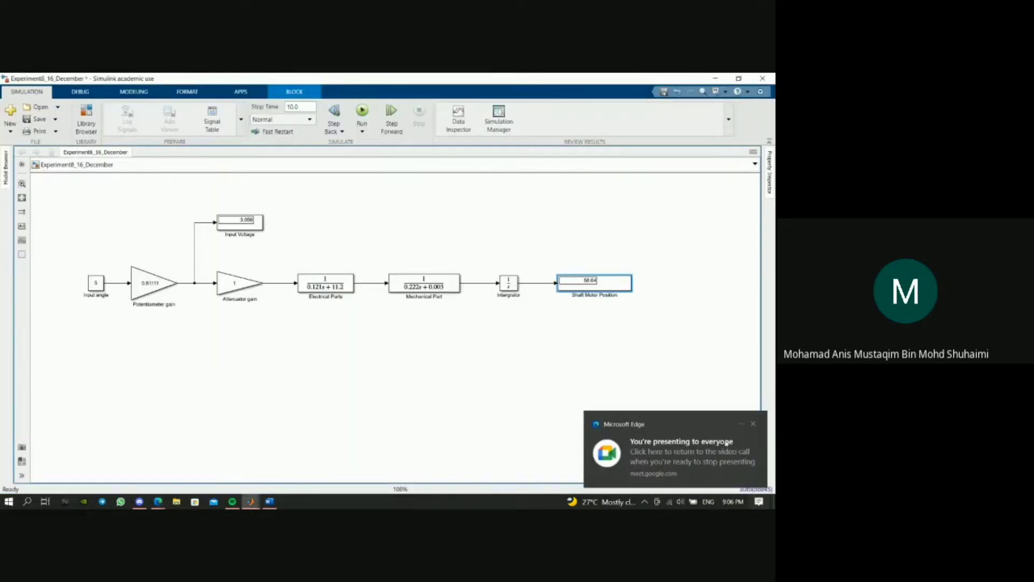
{"action": "left_click", "coordinate": [753, 425]}
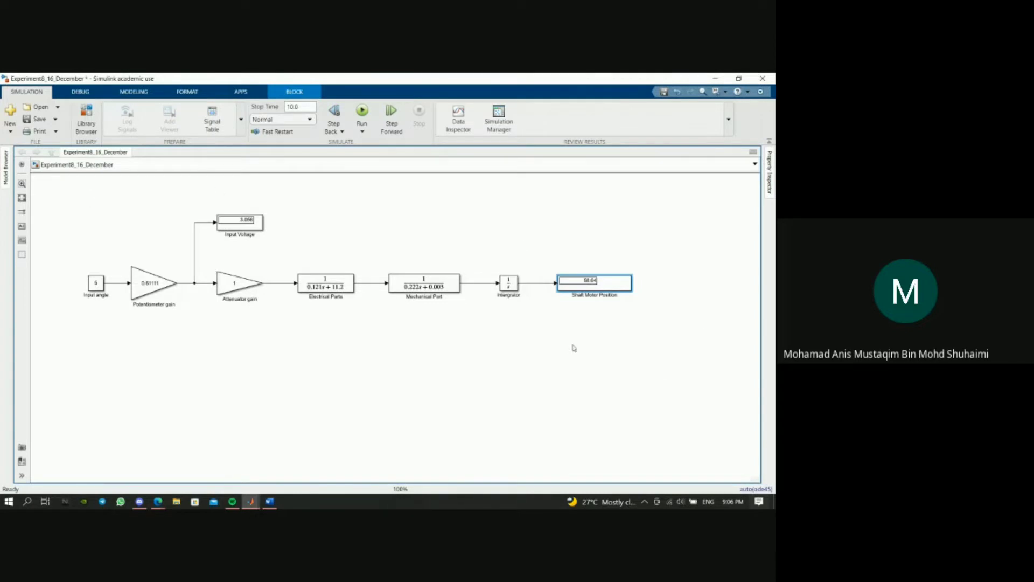
{"action": "left_click", "coordinate": [363, 123]}
Step: Consult Table 3.2 in the Word report, then set the Simulink model's Input angle constant to -5 and run the simulation
{"action": "left_click", "coordinate": [269, 501]}
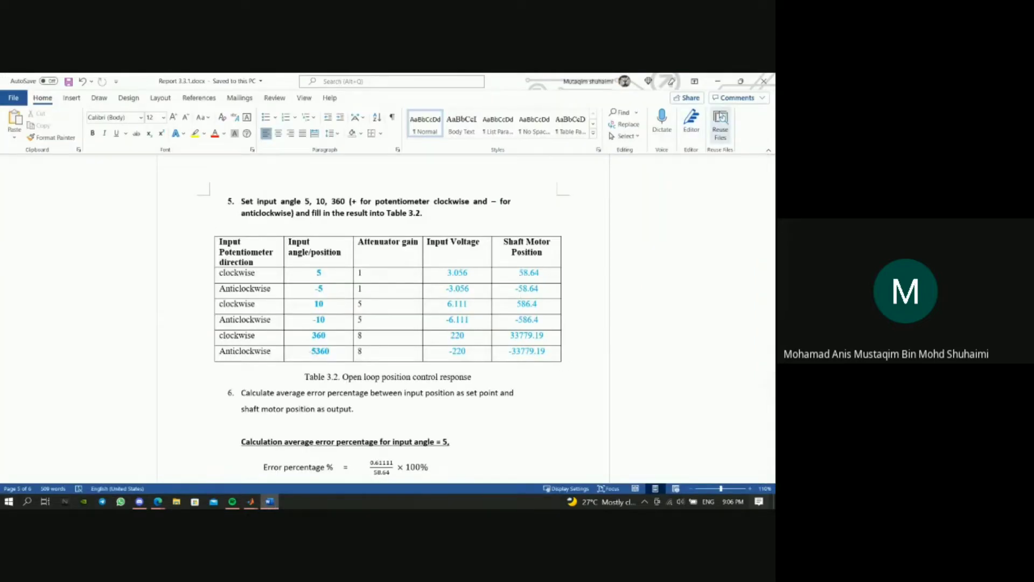
{"action": "key", "text": "alt+Tab"}
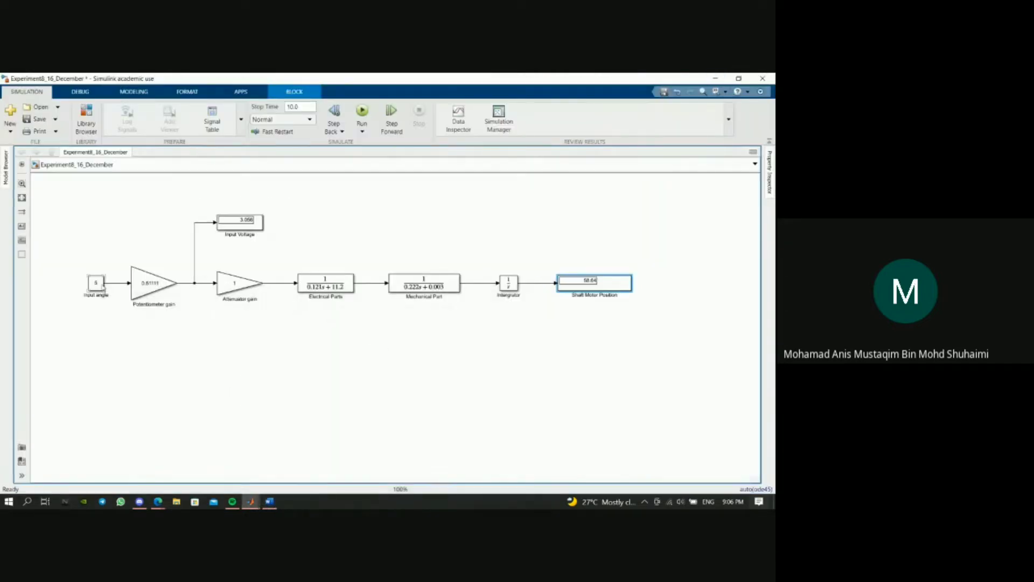
{"action": "left_click", "coordinate": [96, 283]}
{"action": "double_click", "coordinate": [96, 283]}
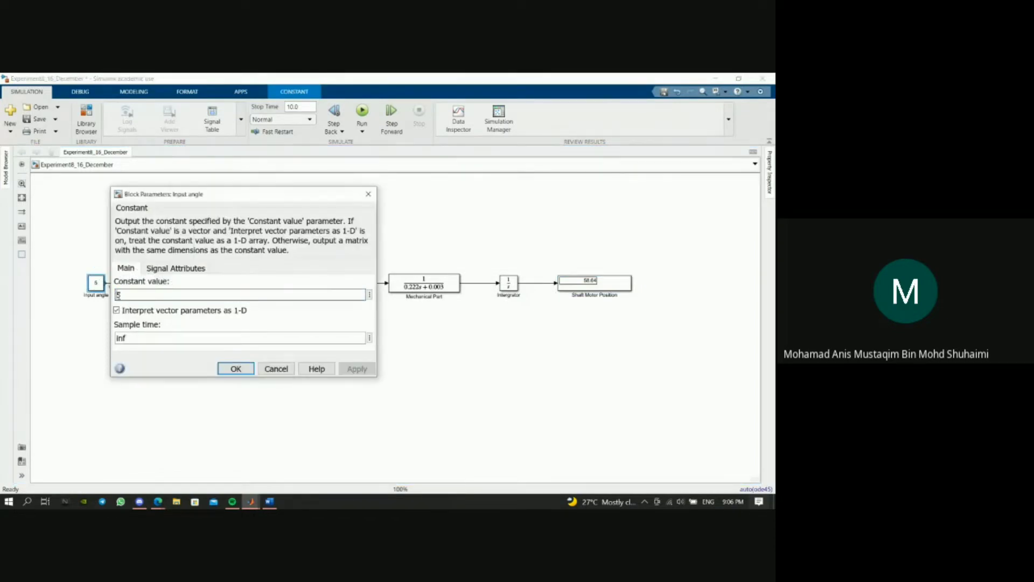
{"action": "type", "text": "-"}
{"action": "left_click", "coordinate": [357, 369]}
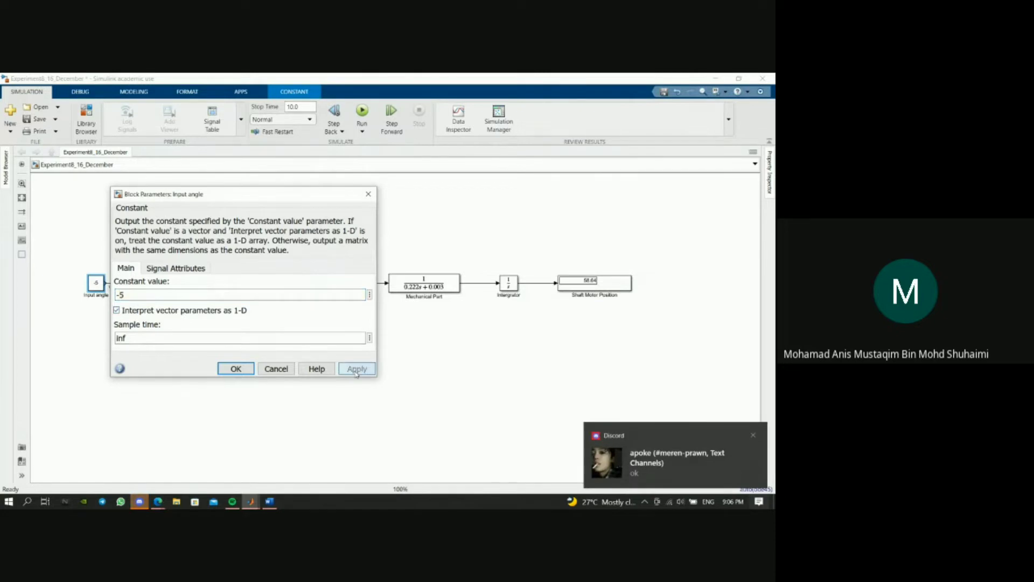
{"action": "left_click", "coordinate": [235, 369]}
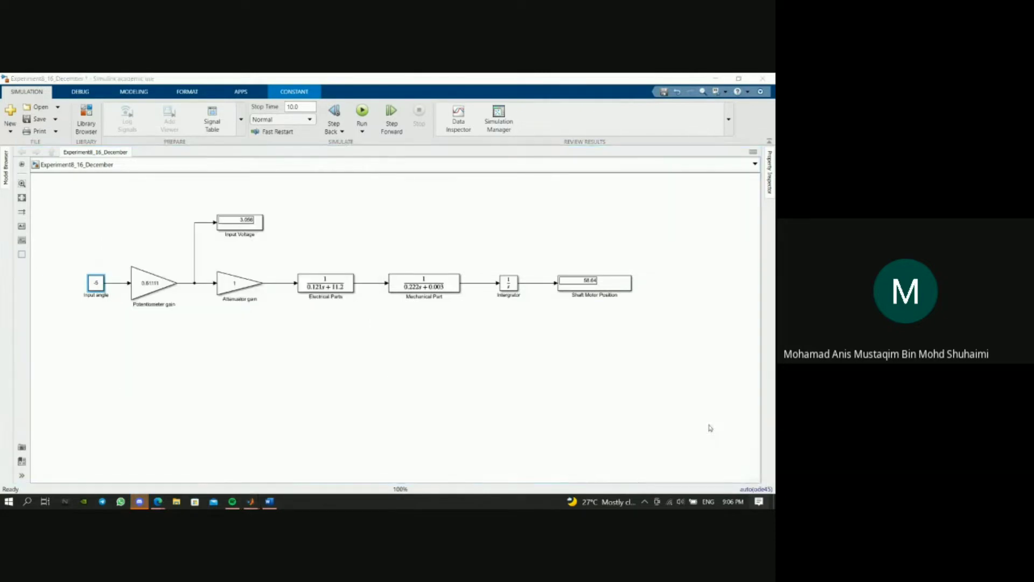
{"action": "left_click", "coordinate": [362, 111]}
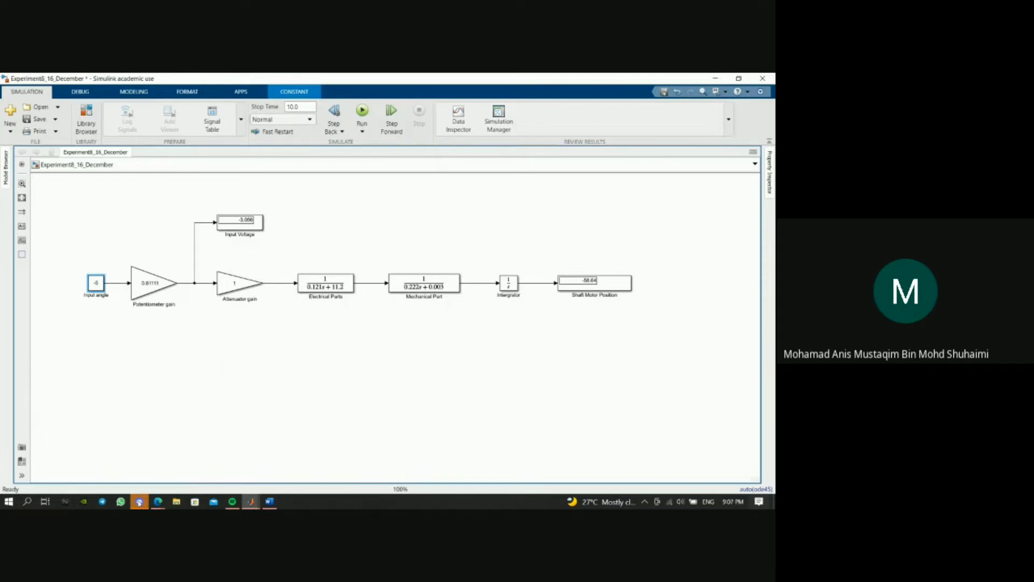
Step: Check Table 3.2 in Word for the following case, then set the Simulink Input angle constant to 10 and run the simulation
{"action": "left_click", "coordinate": [269, 501]}
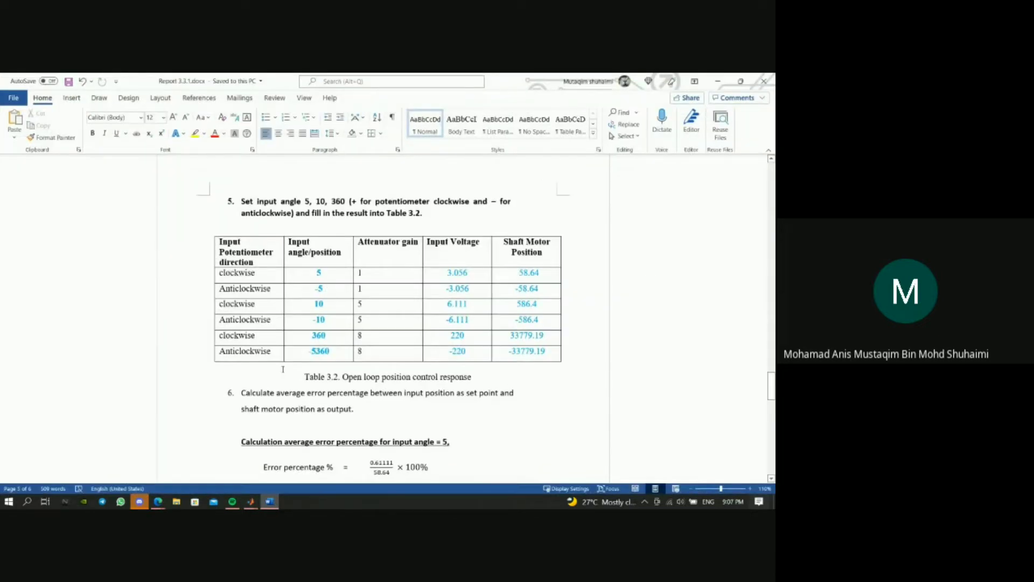
{"action": "key", "text": "alt+Tab"}
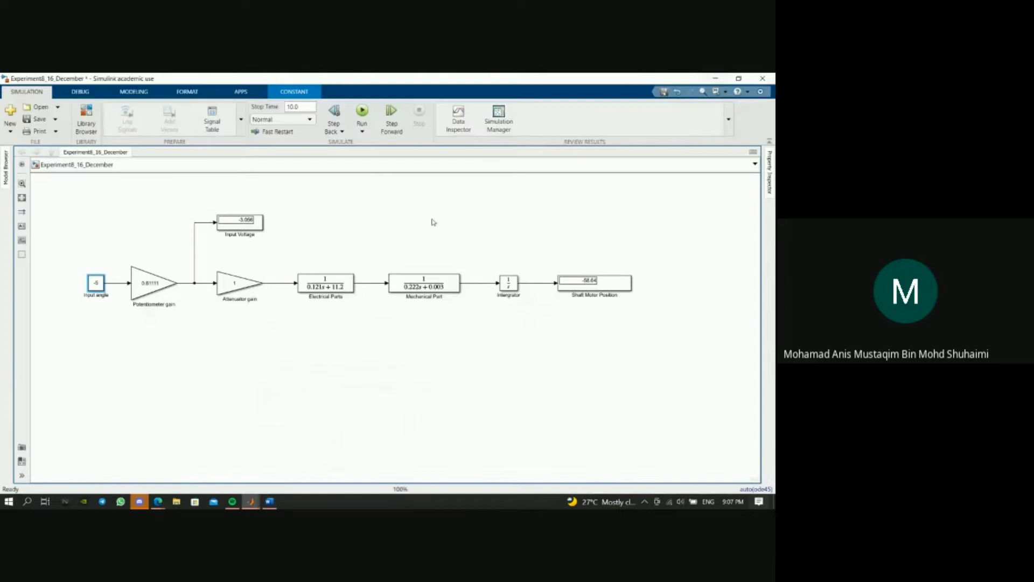
{"action": "double_click", "coordinate": [96, 283]}
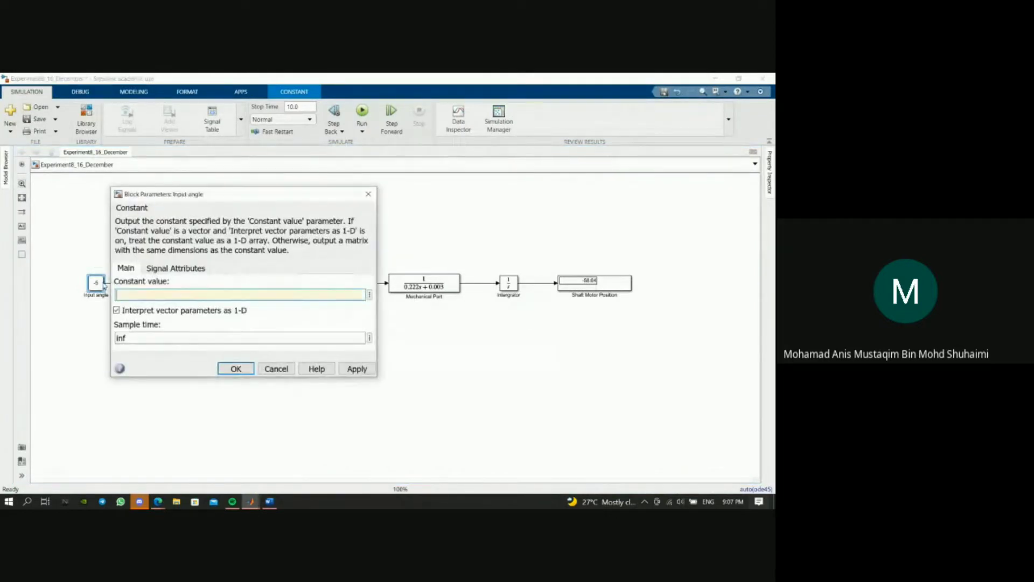
{"action": "type", "text": "10"}
{"action": "left_click", "coordinate": [356, 369]}
{"action": "left_click", "coordinate": [230, 370]}
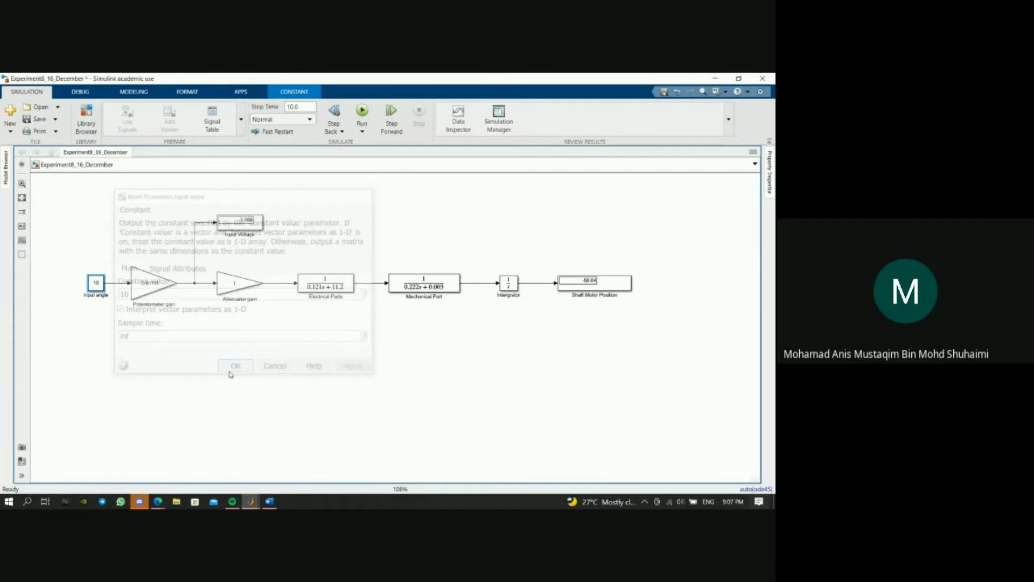
{"action": "left_click", "coordinate": [362, 111]}
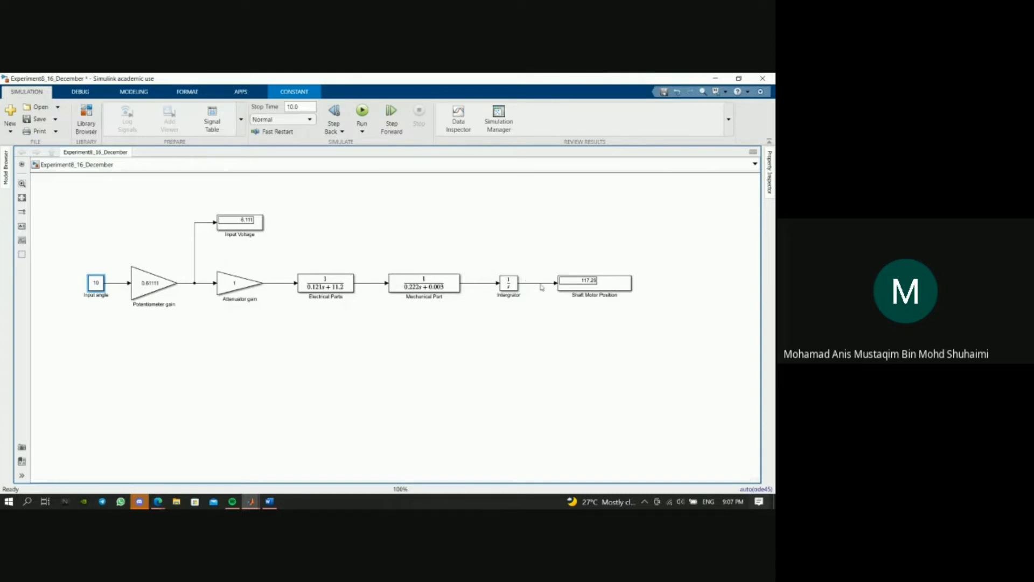
Step: Set the Attenuator gain block to 5 and run the simulation
{"action": "double_click", "coordinate": [236, 284]}
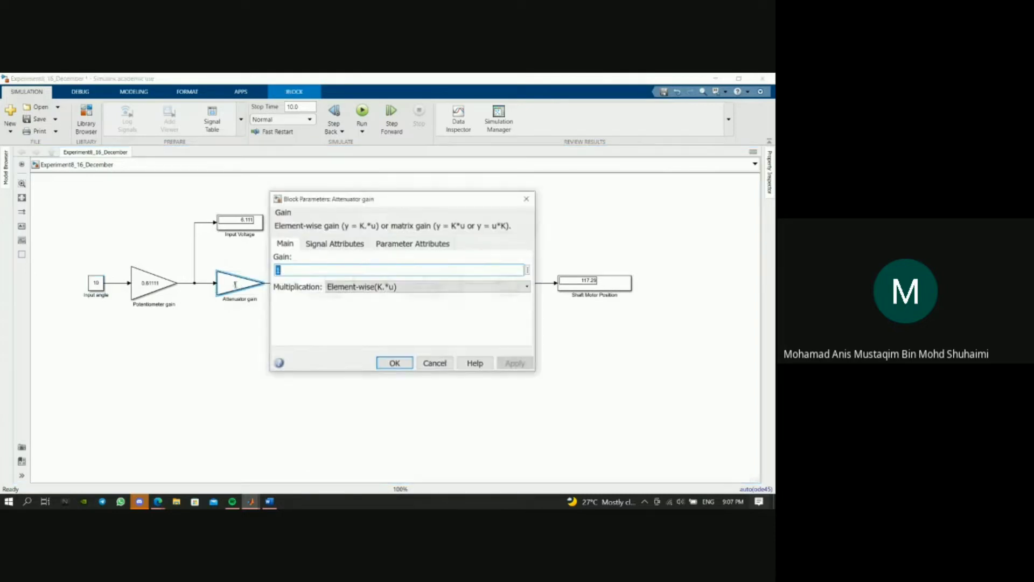
{"action": "type", "text": "5"}
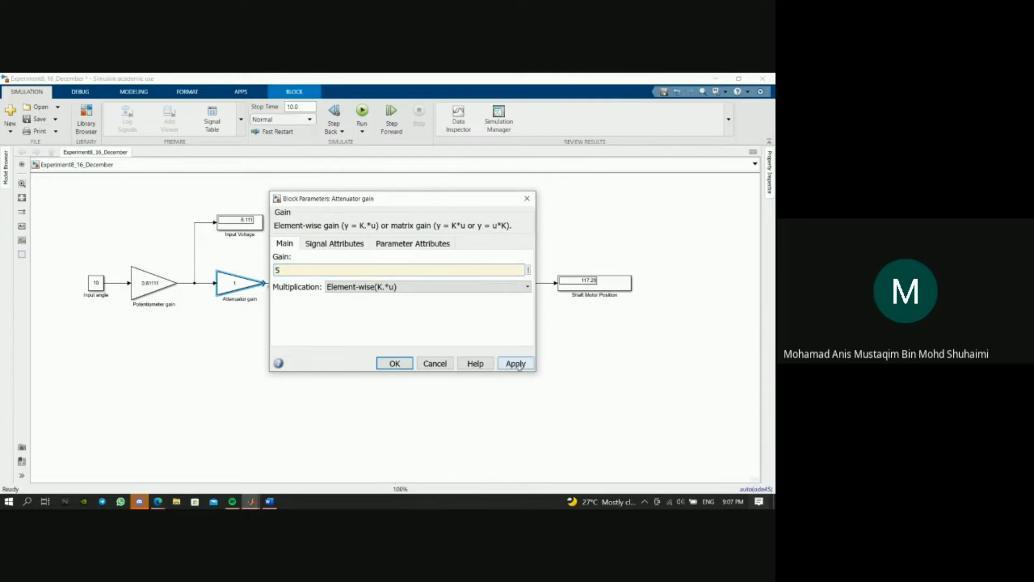
{"action": "left_click", "coordinate": [394, 363]}
{"action": "left_click", "coordinate": [365, 107]}
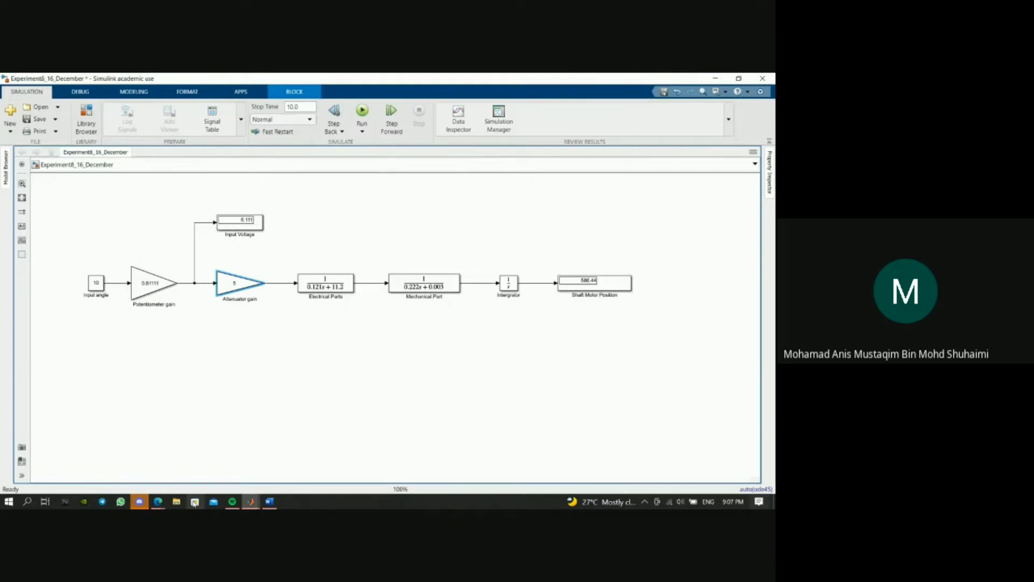
Step: Check Table 3.2 in Word for the following clockwise case, then set the Simulink Input angle constant to 360
{"action": "left_click", "coordinate": [270, 501]}
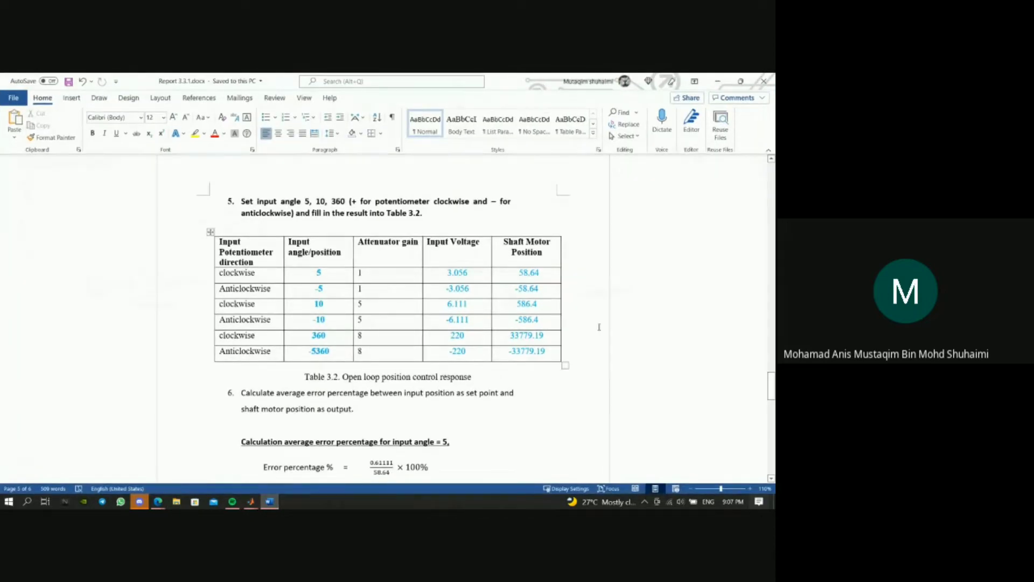
{"action": "left_click", "coordinate": [718, 81]}
{"action": "double_click", "coordinate": [97, 285]}
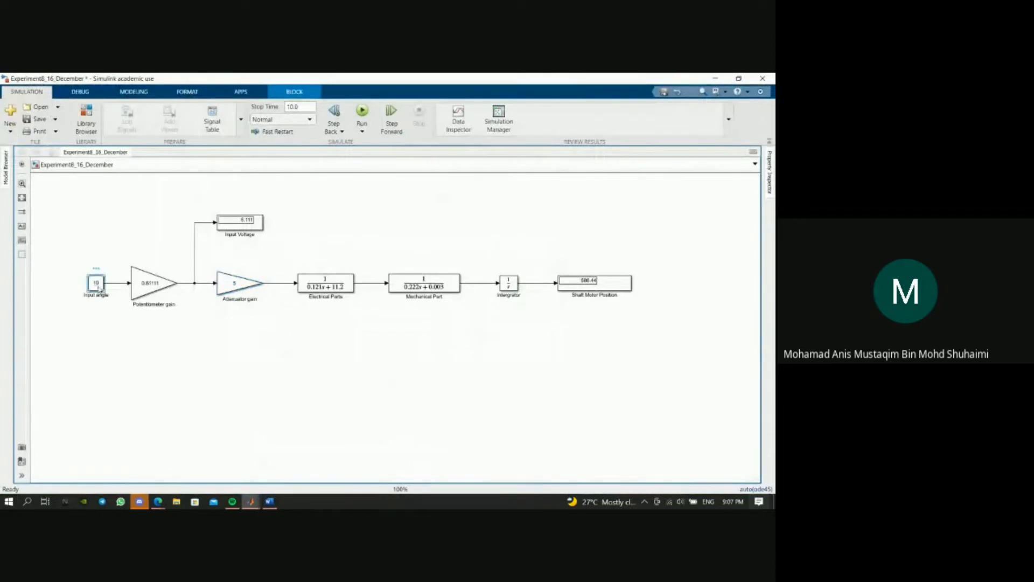
{"action": "key", "text": "BackSpace"}
{"action": "type", "text": "3"}
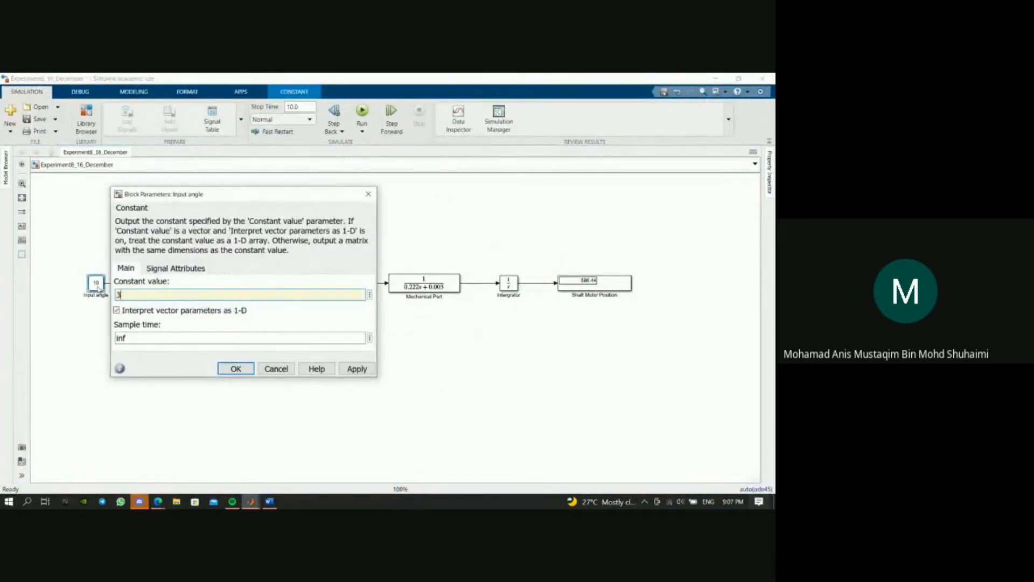
{"action": "type", "text": "60"}
{"action": "left_click", "coordinate": [356, 369]}
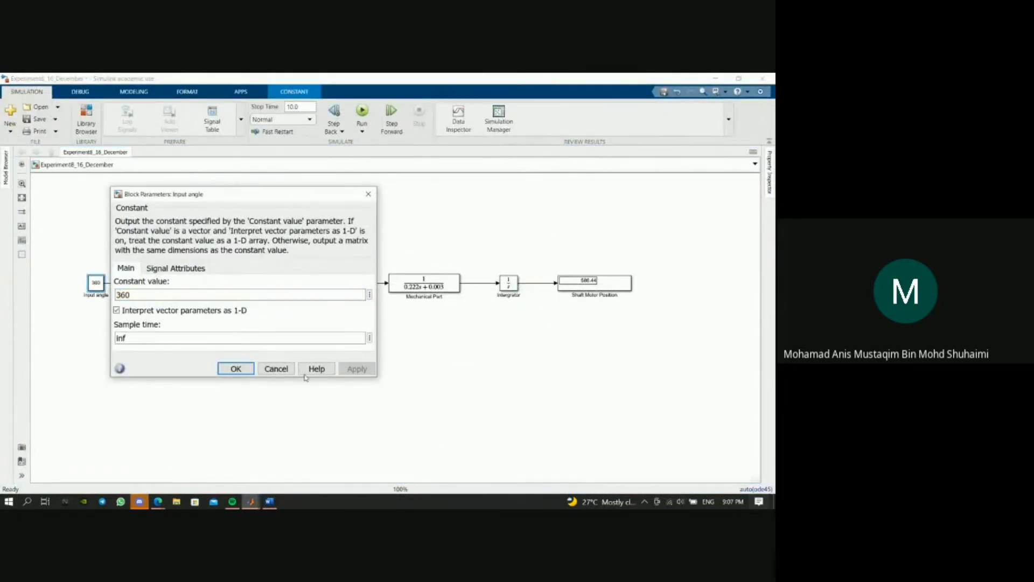
{"action": "left_click", "coordinate": [236, 368]}
Step: Set the Attenuator gain block to 8 and run the simulation
{"action": "double_click", "coordinate": [240, 282]}
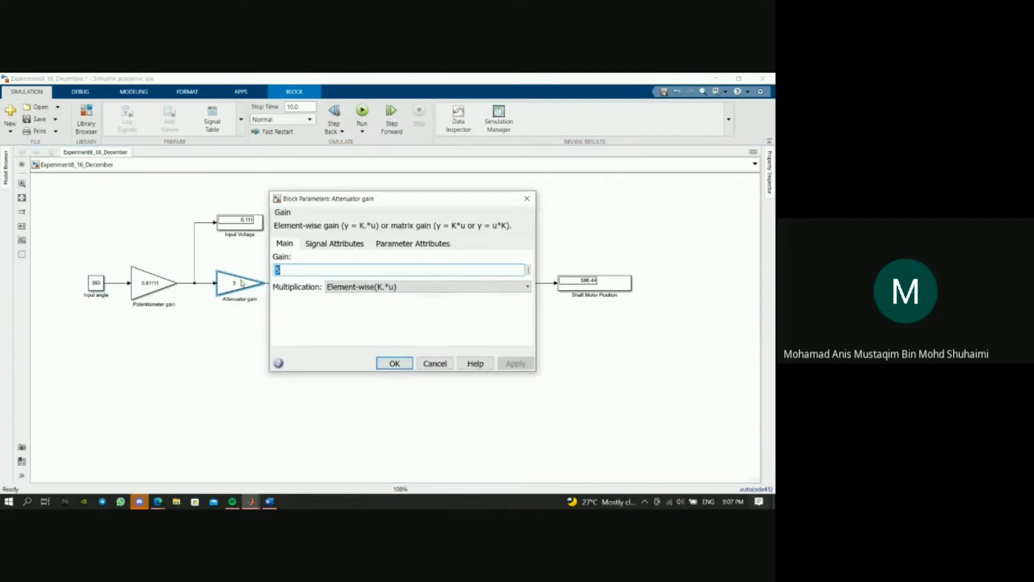
{"action": "key", "text": "BackSpace"}
{"action": "key", "text": "Return"}
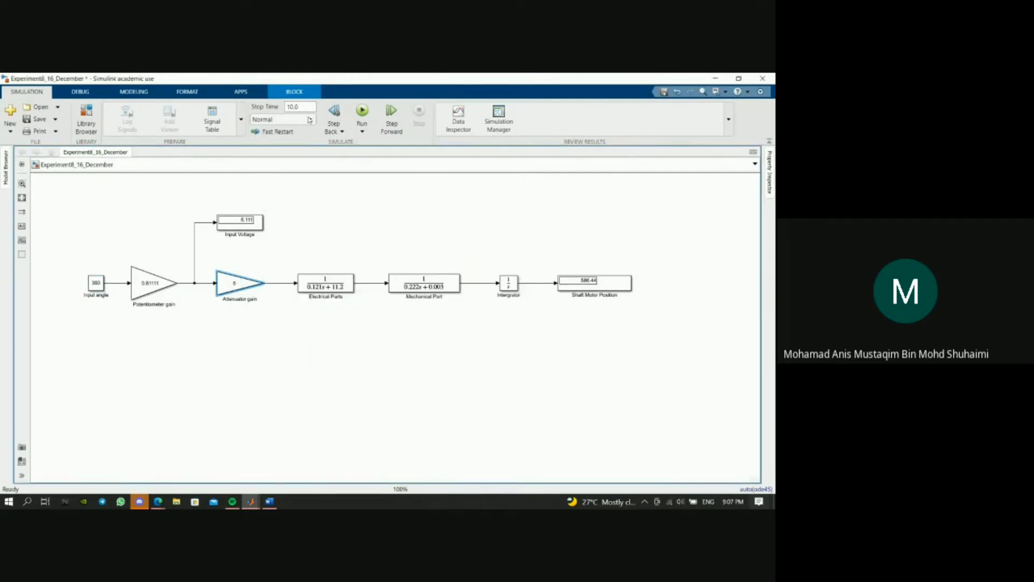
{"action": "left_click", "coordinate": [362, 111]}
Step: Compare the Simulink displays with Table 3.2 in the Word report and examine task 6's error percentage calculation for input angle 5
{"action": "left_click", "coordinate": [269, 502]}
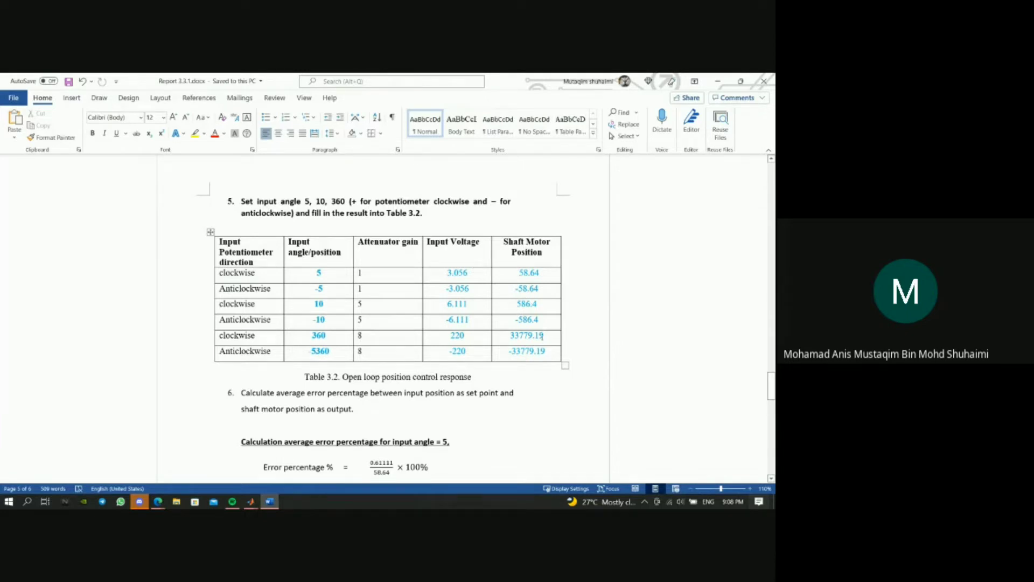
{"action": "scroll", "coordinate": [565, 357], "scroll_direction": "down", "scroll_amount": 5}
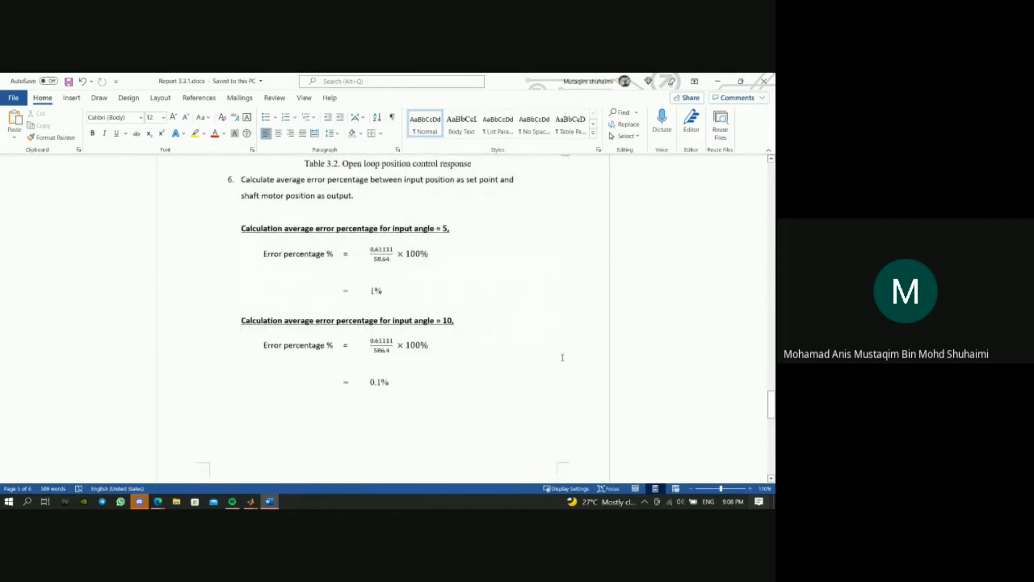
{"action": "scroll", "coordinate": [527, 326], "scroll_direction": "up", "scroll_amount": 1}
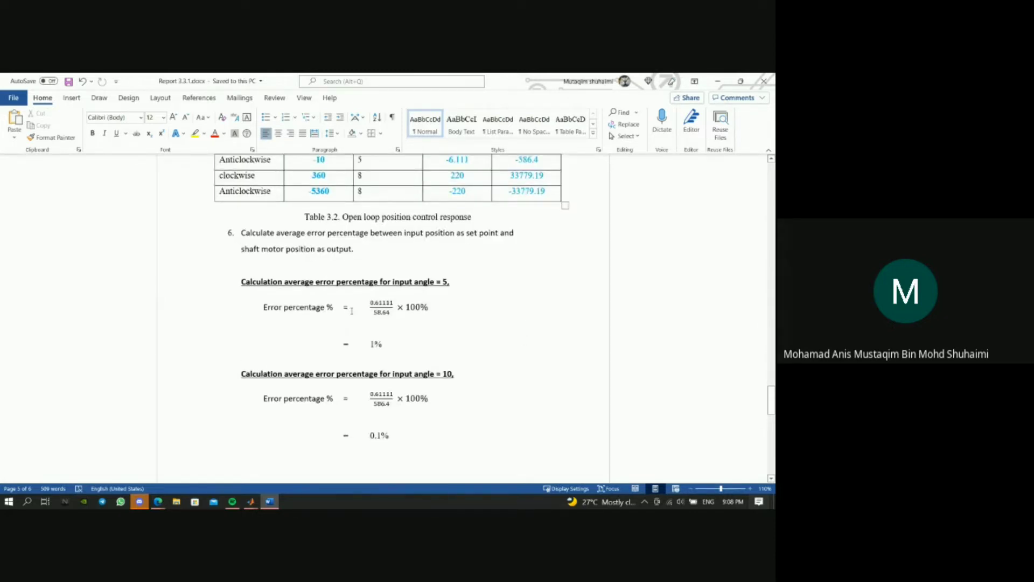
{"action": "scroll", "coordinate": [352, 311], "scroll_direction": "up", "scroll_amount": 2}
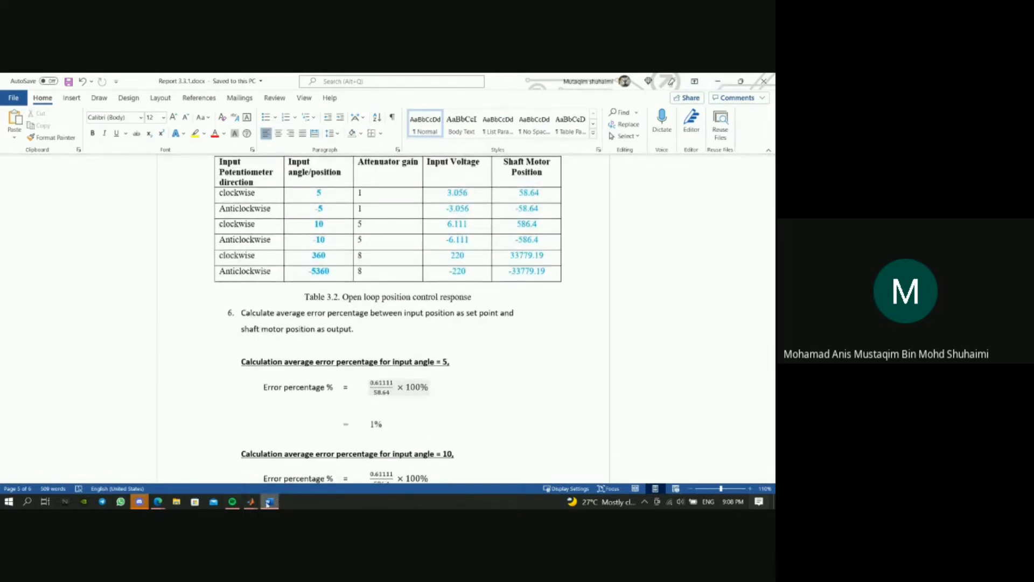
{"action": "mouse_move", "coordinate": [251, 501]}
{"action": "left_click", "coordinate": [287, 456]}
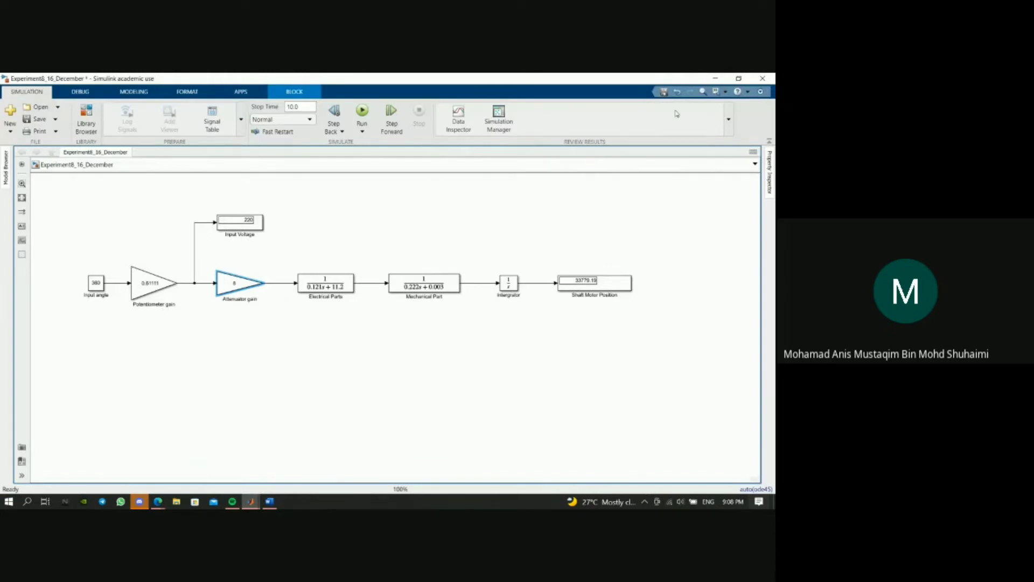
{"action": "left_click", "coordinate": [715, 78]}
{"action": "scroll", "coordinate": [394, 347], "scroll_direction": "down", "scroll_amount": 2}
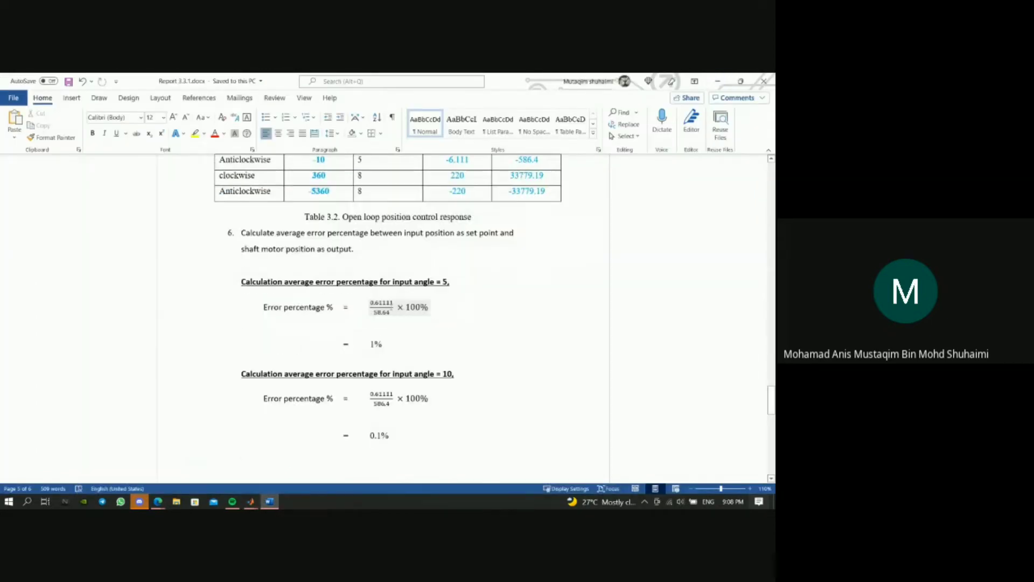
{"action": "scroll", "coordinate": [377, 317], "scroll_direction": "up", "scroll_amount": 5}
{"action": "scroll", "coordinate": [425, 338], "scroll_direction": "down", "scroll_amount": 1}
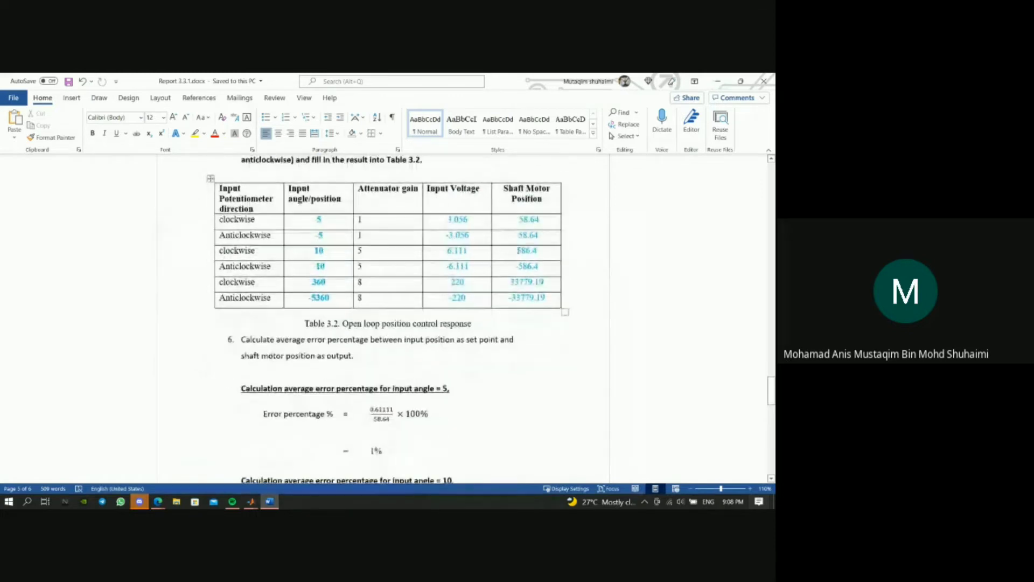
{"action": "scroll", "coordinate": [388, 339], "scroll_direction": "down", "scroll_amount": 1}
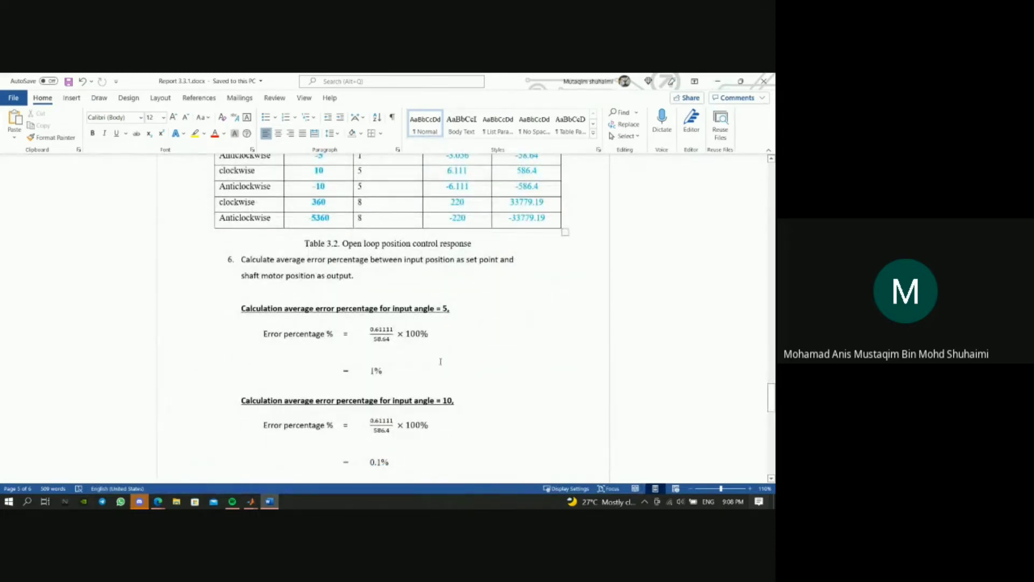
Step: Examine the report's average error percentage calculations for input angles 10 and 360
{"action": "scroll", "coordinate": [440, 362], "scroll_direction": "down", "scroll_amount": 1}
{"action": "scroll", "coordinate": [365, 362], "scroll_direction": "down", "scroll_amount": 3}
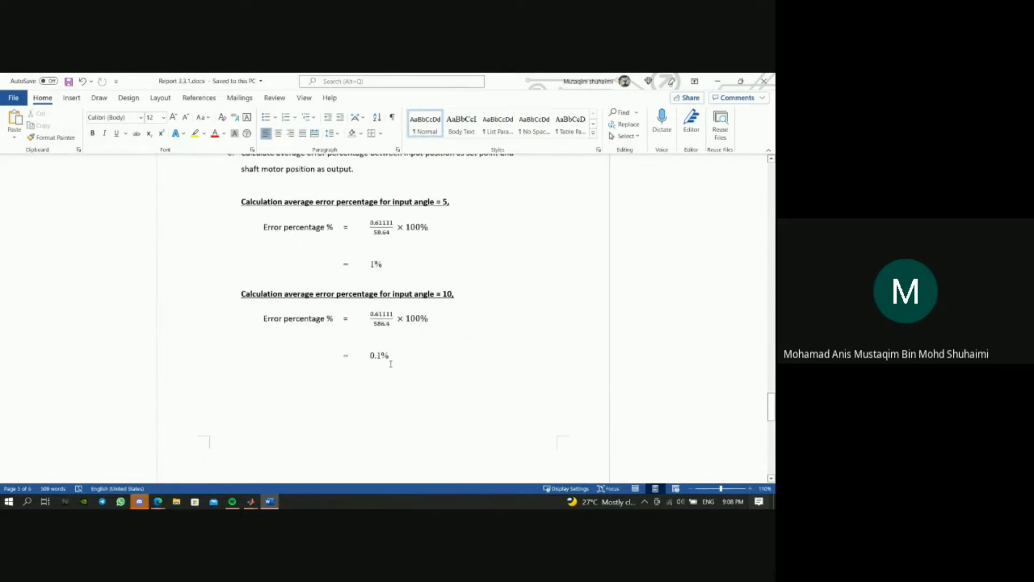
{"action": "left_click", "coordinate": [366, 355]}
{"action": "scroll", "coordinate": [434, 375], "scroll_direction": "down", "scroll_amount": 7}
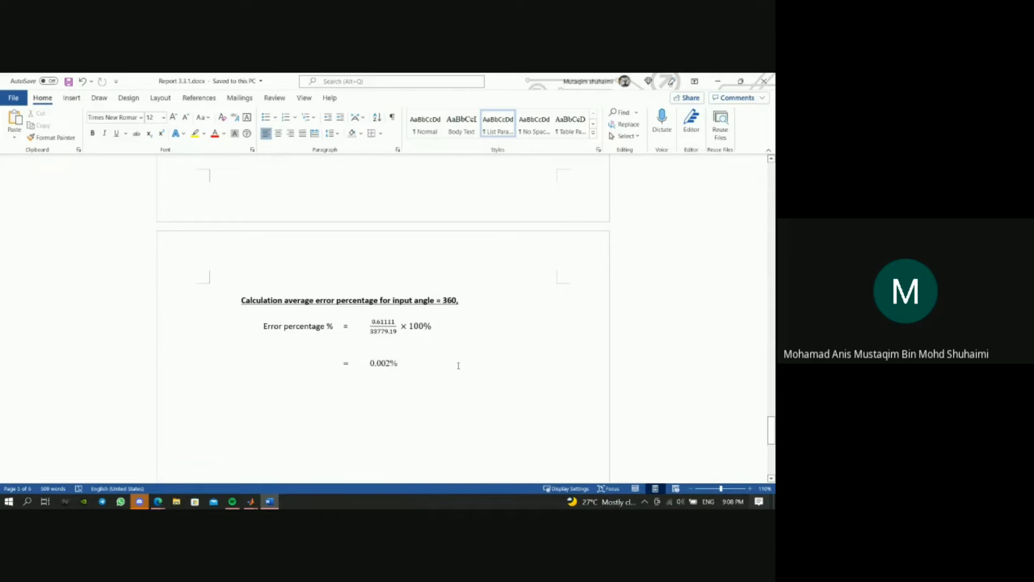
{"action": "scroll", "coordinate": [458, 363], "scroll_direction": "down", "scroll_amount": 2}
{"action": "scroll", "coordinate": [457, 362], "scroll_direction": "up", "scroll_amount": 4}
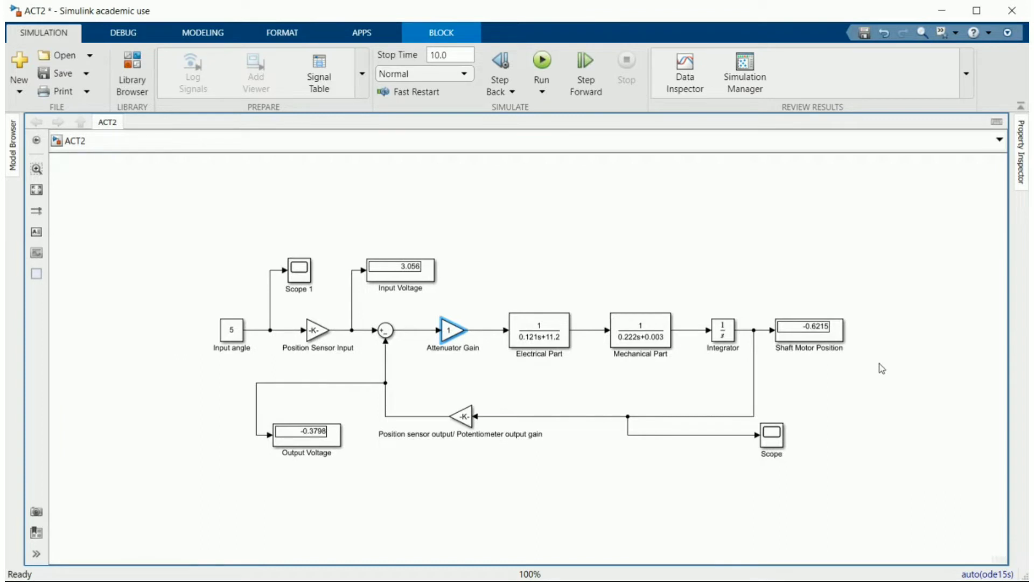
Step: Maximize the ACT2 Simulink model, run it with input angle 5 and attenuator gain 1, and inspect the voltage and shaft position displays
{"action": "left_click", "coordinate": [976, 11]}
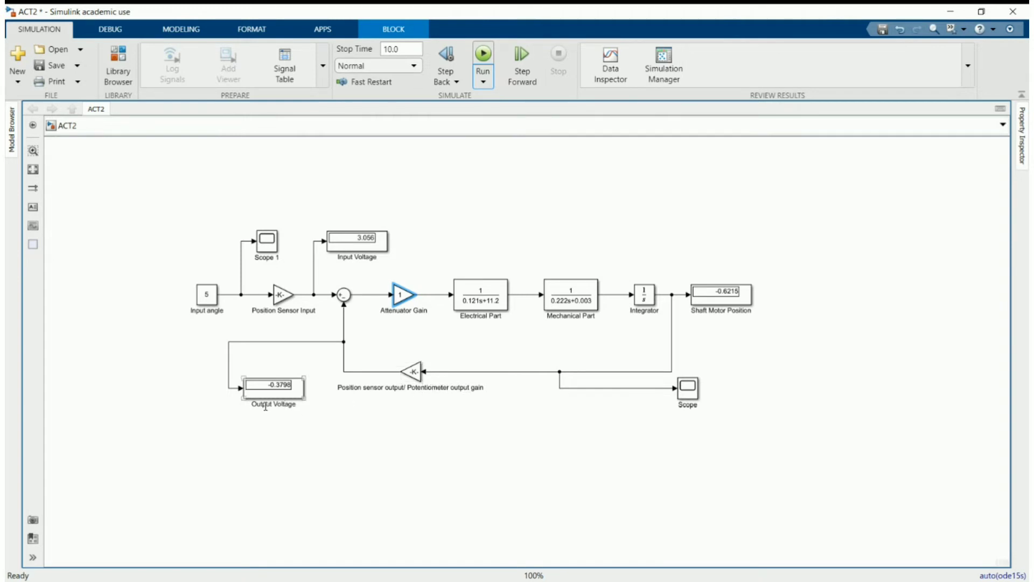
{"action": "left_click", "coordinate": [479, 185]}
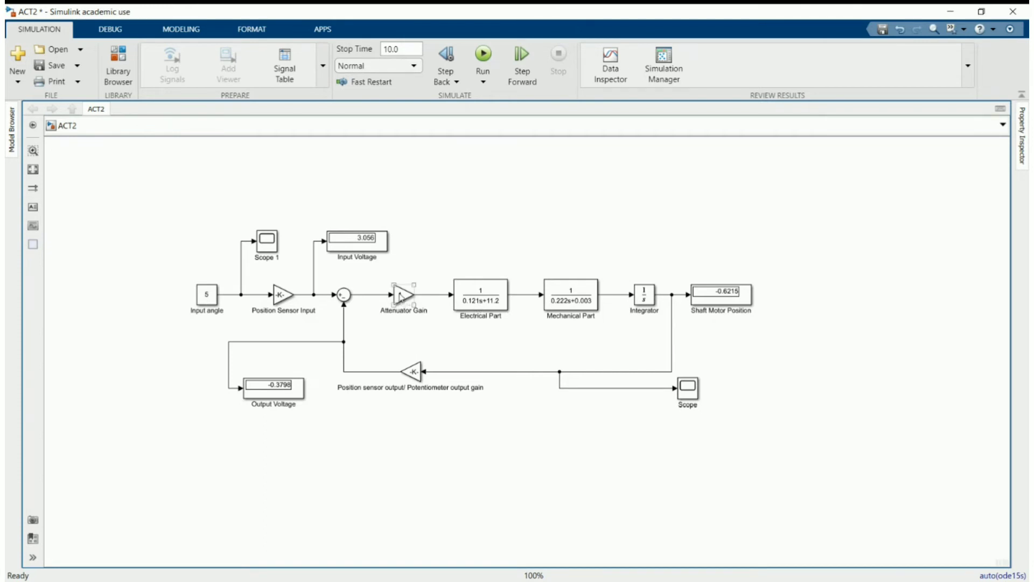
{"action": "left_click", "coordinate": [483, 55]}
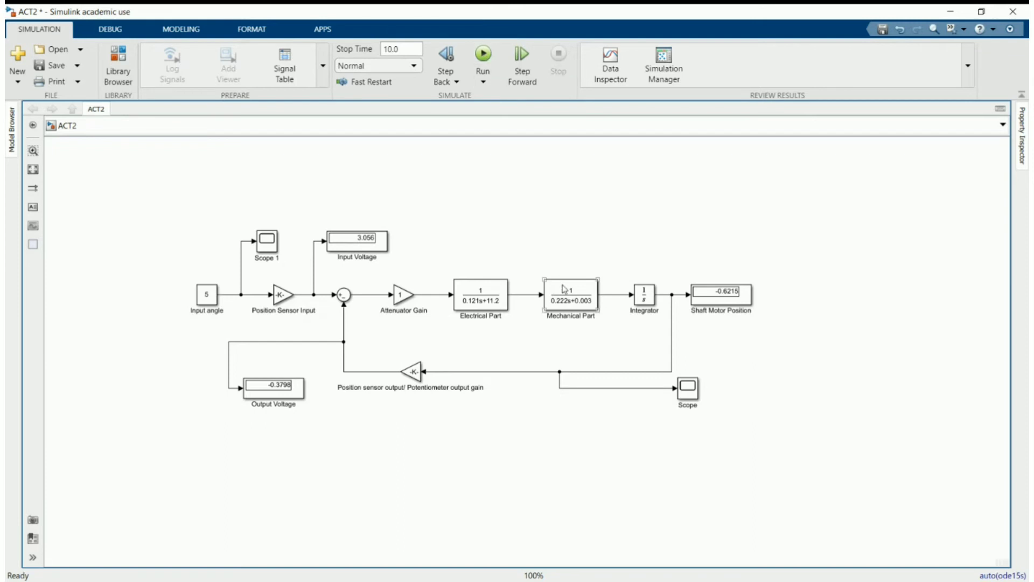
{"action": "left_click", "coordinate": [380, 252]}
{"action": "left_click", "coordinate": [713, 300]}
{"action": "left_click", "coordinate": [260, 402]}
Step: Set the ACT2 model's Input angle constant to -5 and run the simulation
{"action": "left_click", "coordinate": [206, 296]}
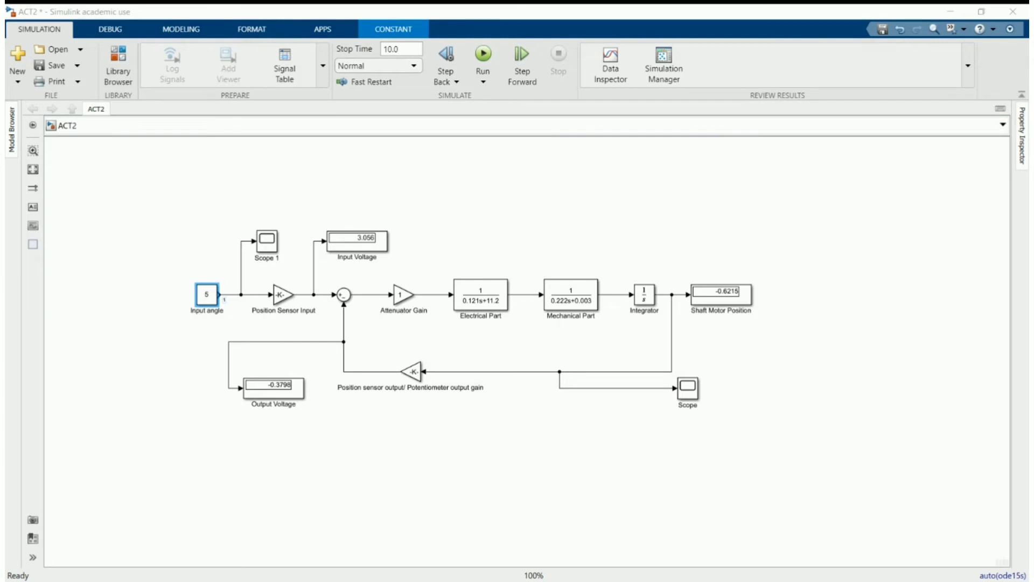
{"action": "left_click", "coordinate": [360, 396]}
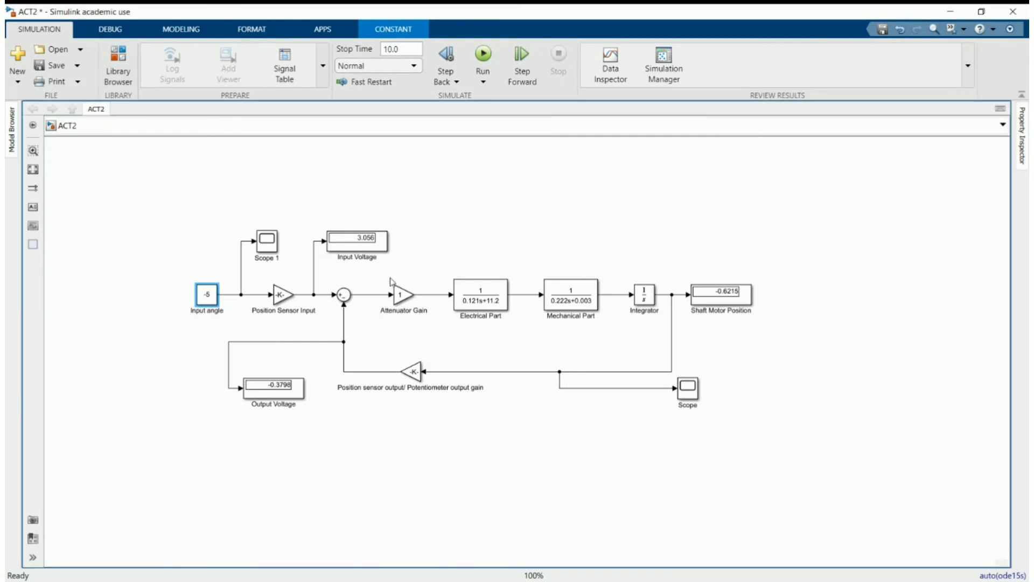
{"action": "left_click", "coordinate": [420, 267]}
{"action": "left_click", "coordinate": [483, 54]}
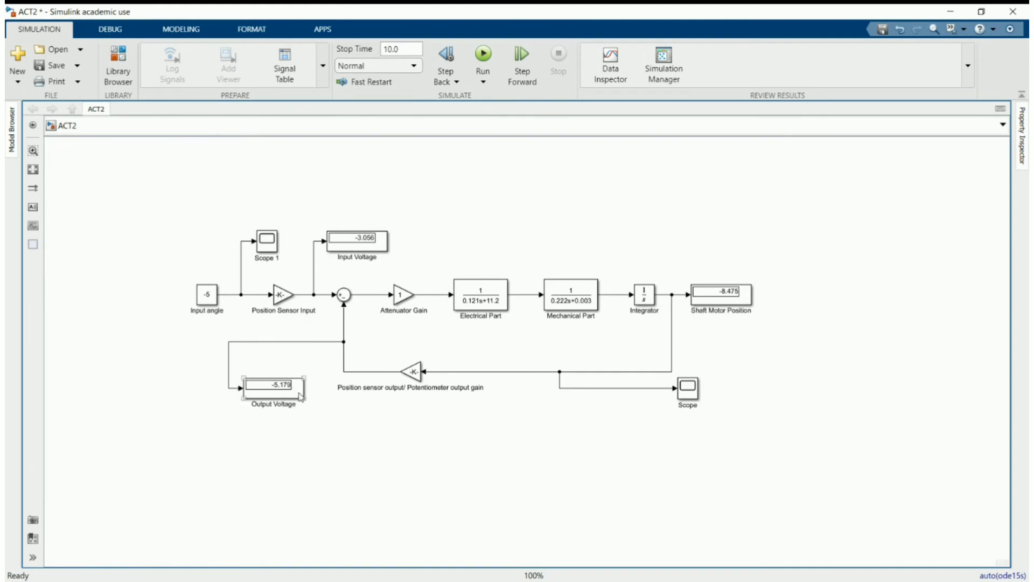
Step: Set the Input angle constant to 150 and the Attenuator Gain to 5, then run the simulation
{"action": "left_click", "coordinate": [210, 297]}
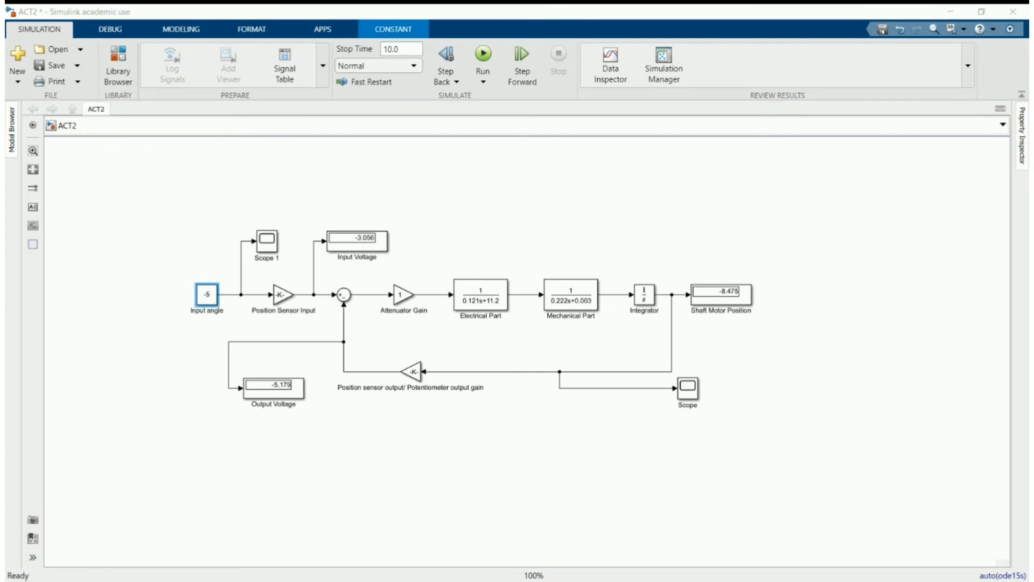
{"action": "left_click", "coordinate": [401, 297]}
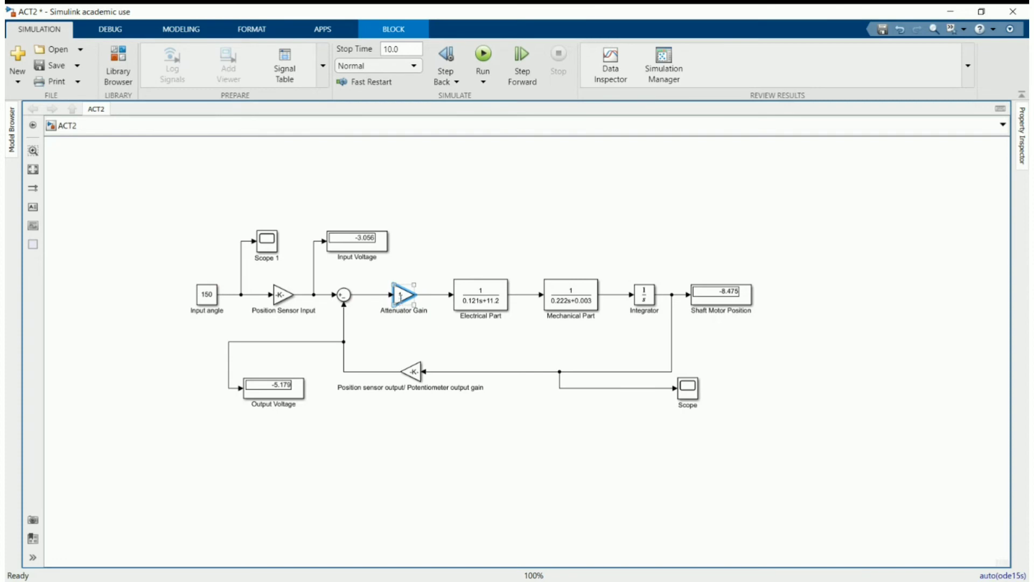
{"action": "double_click", "coordinate": [400, 297]}
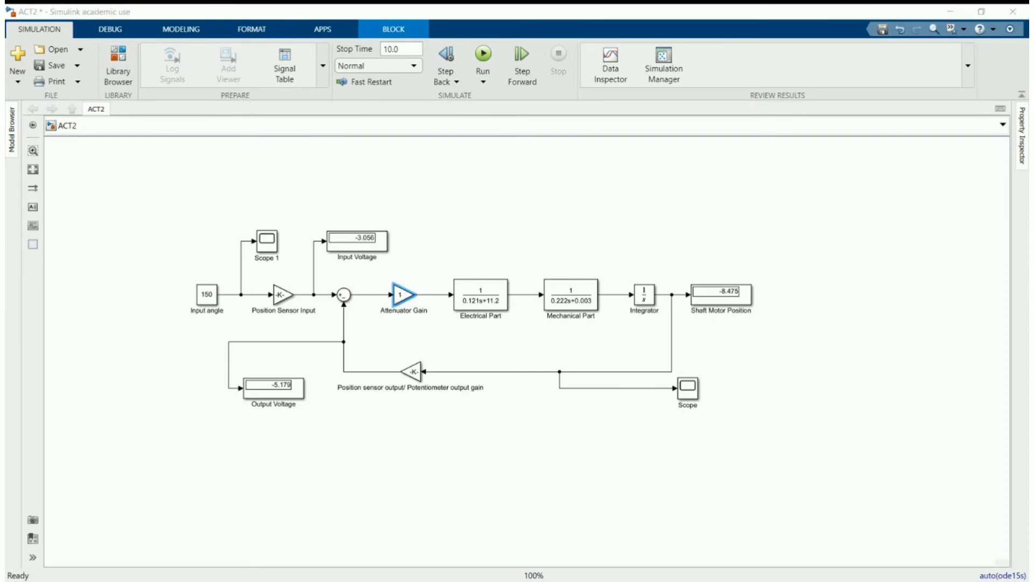
{"action": "left_click", "coordinate": [546, 387]}
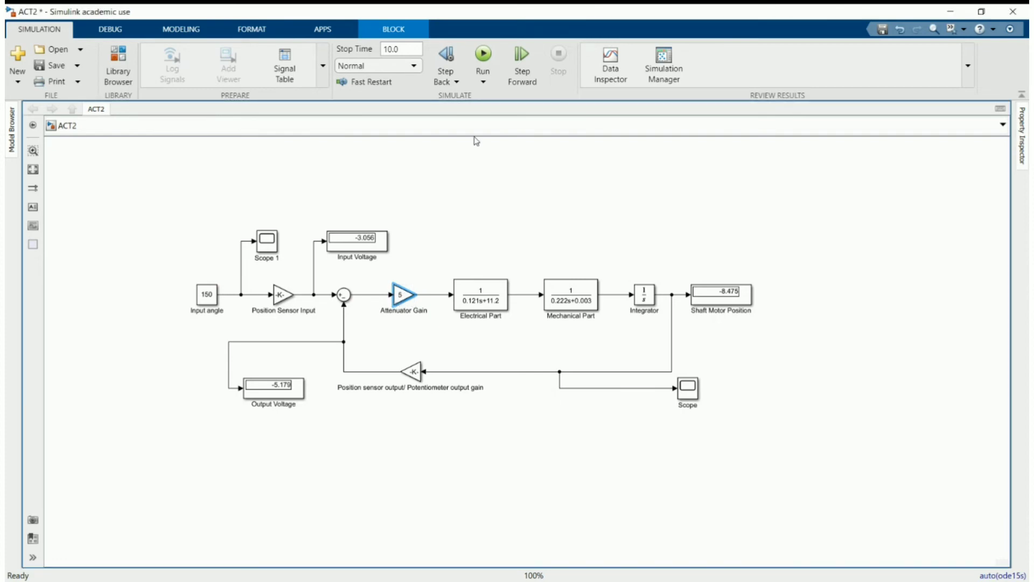
{"action": "left_click", "coordinate": [483, 53]}
{"action": "left_click", "coordinate": [348, 208]}
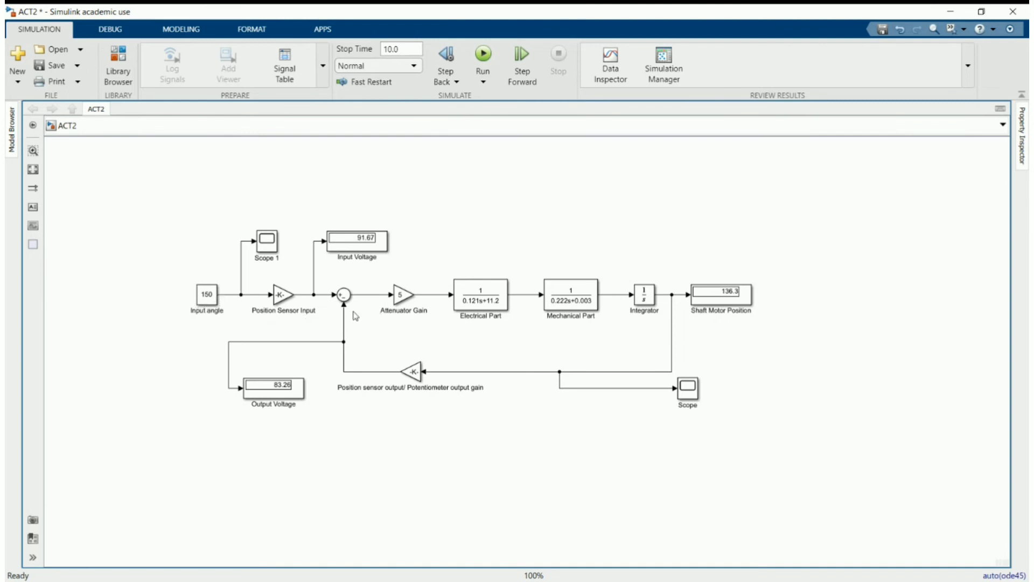
Step: Set the Input angle constant to -150 and run the simulation
{"action": "left_click", "coordinate": [214, 300]}
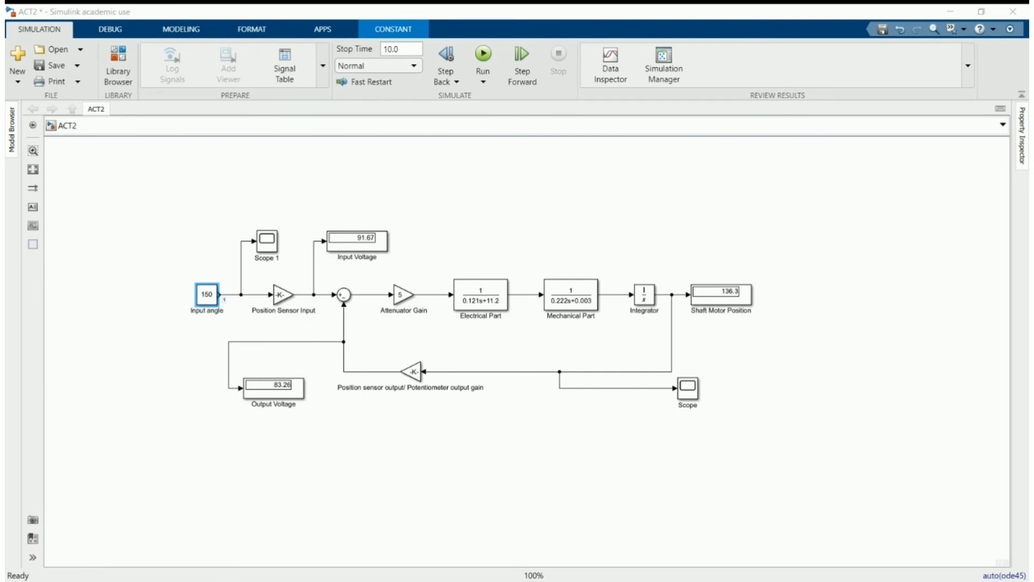
{"action": "key", "text": "Return"}
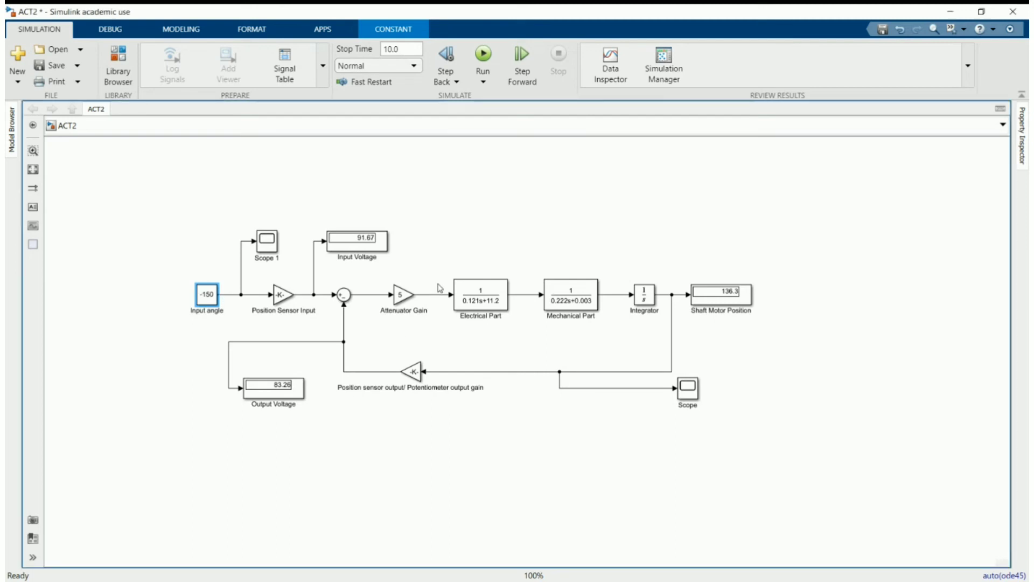
{"action": "left_click", "coordinate": [482, 55]}
Step: Set the Input angle constant to 360 and the Attenuator Gain to 8, then run the simulation and review the displays
{"action": "double_click", "coordinate": [211, 297]}
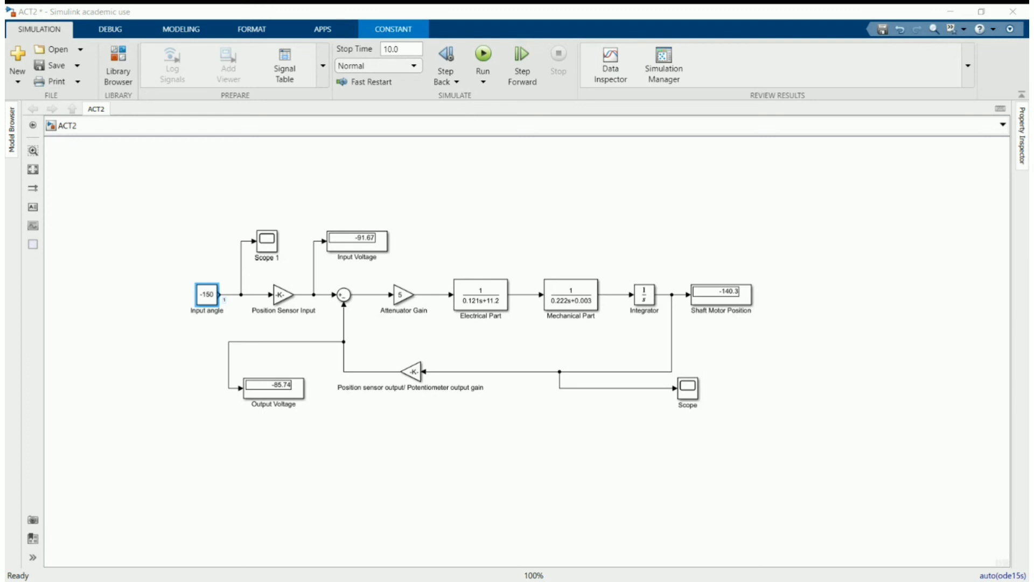
{"action": "double_click", "coordinate": [400, 295]}
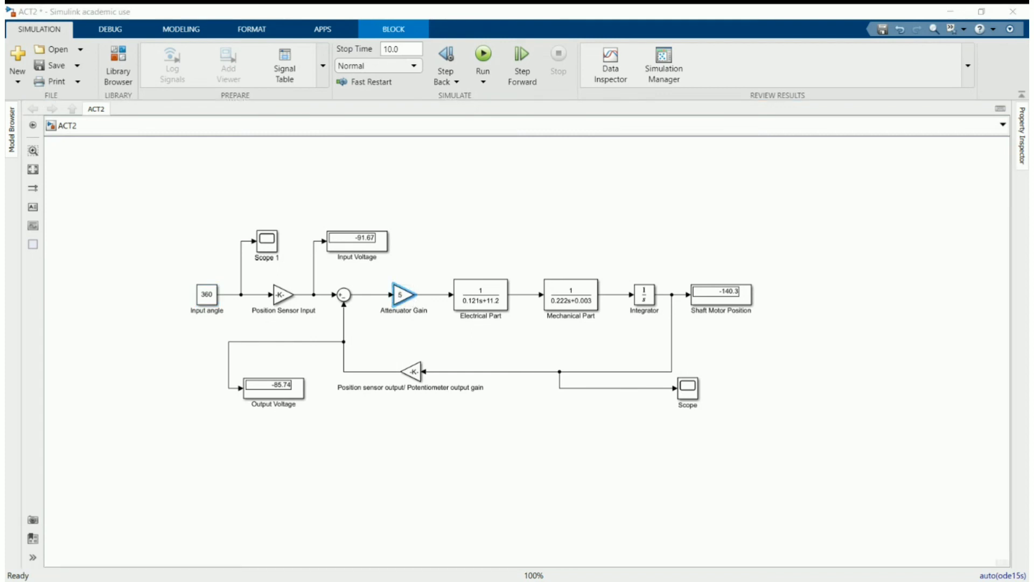
{"action": "key", "text": "Return"}
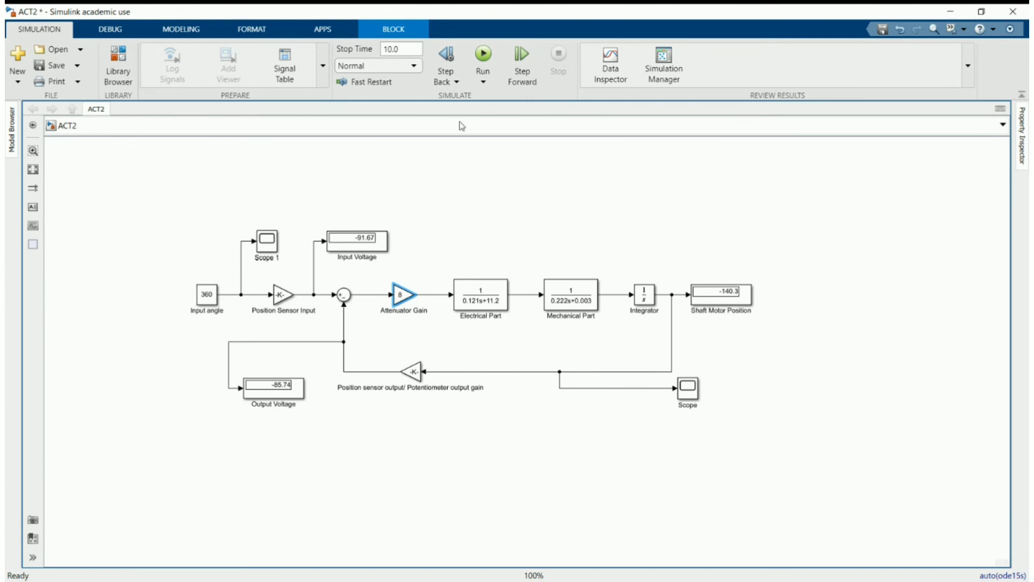
{"action": "left_click", "coordinate": [483, 60]}
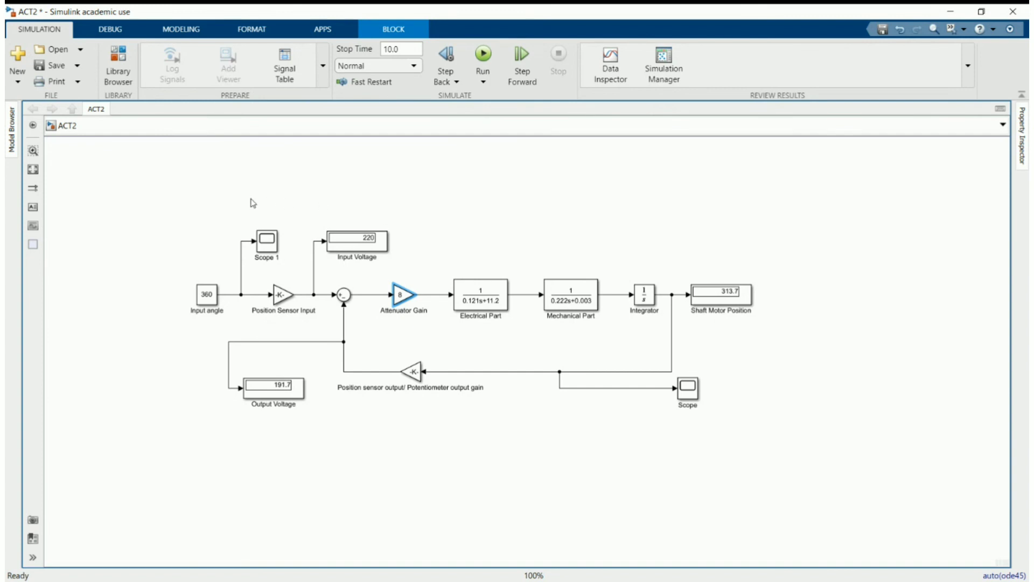
{"action": "left_click", "coordinate": [204, 304]}
{"action": "left_click", "coordinate": [236, 300]}
{"action": "left_click", "coordinate": [410, 299]}
{"action": "left_click", "coordinate": [258, 402]}
Step: Set the Input angle constant to -360 and run the simulation
{"action": "left_click", "coordinate": [214, 302]}
{"action": "double_click", "coordinate": [214, 302]}
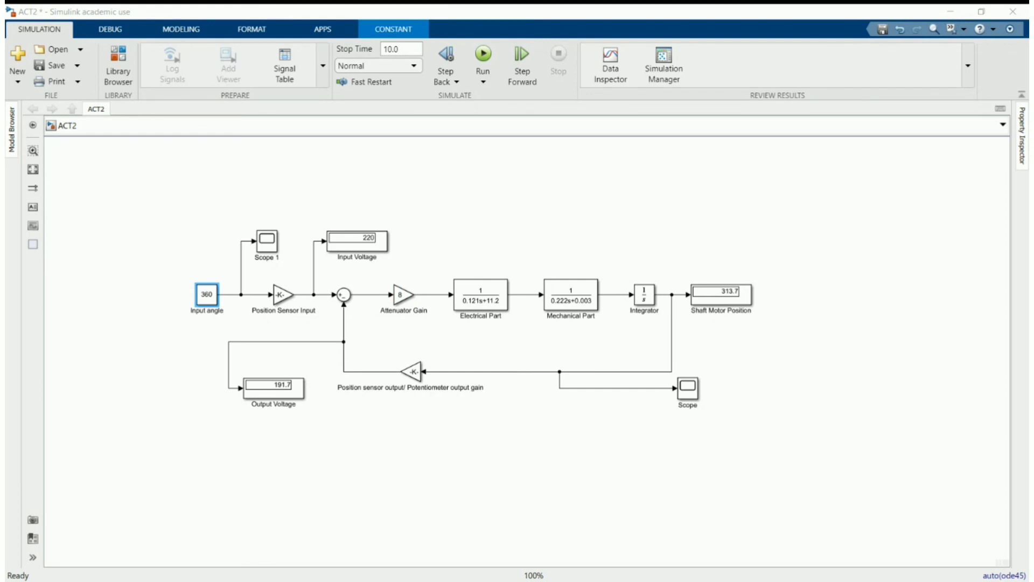
{"action": "key", "text": "Return"}
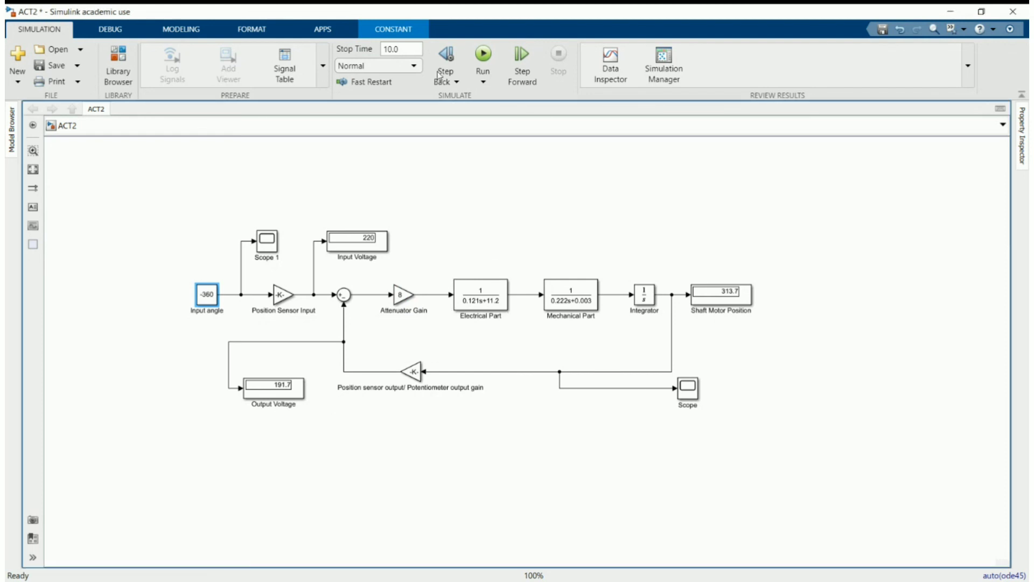
{"action": "left_click", "coordinate": [488, 54]}
{"action": "left_click", "coordinate": [164, 390]}
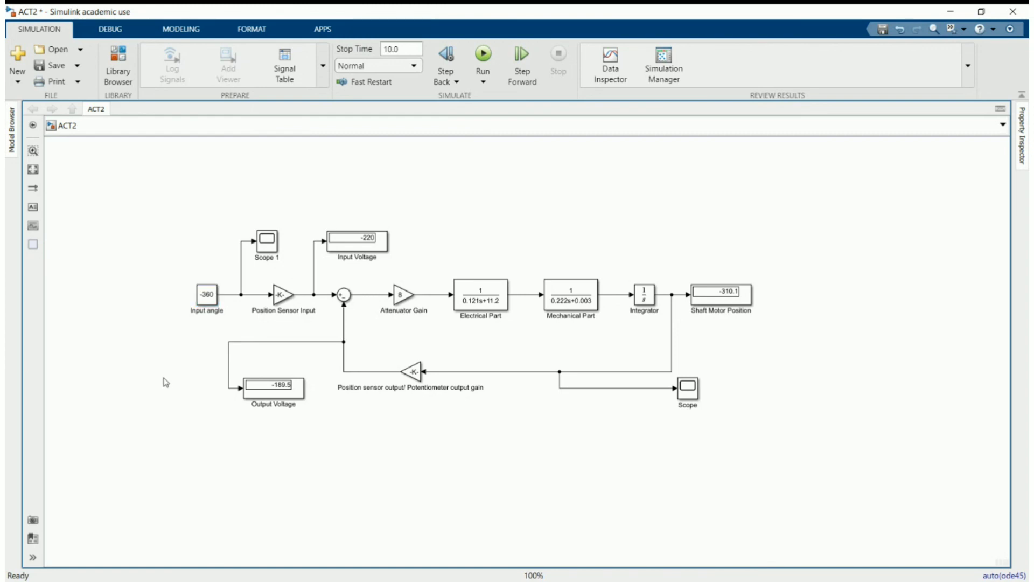